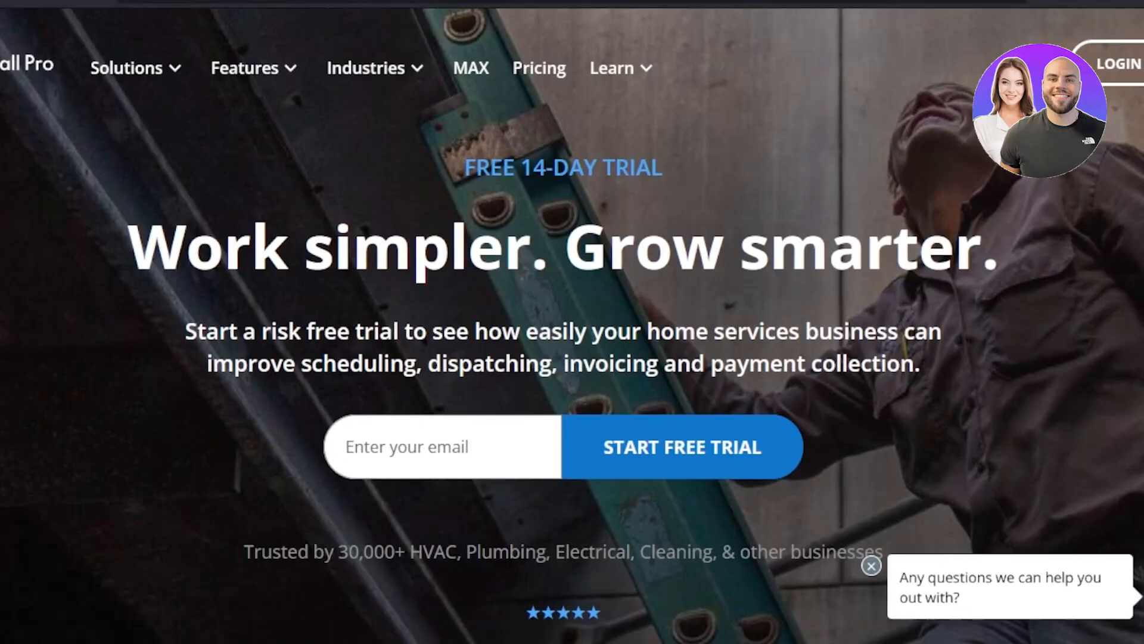
Look through the Housecall Pro home page, covering the business solutions and the scheduling, dispatching and invoicing features.
{"action": "scroll", "coordinate": [572, 322], "scroll_direction": "down", "scroll_amount": 8}
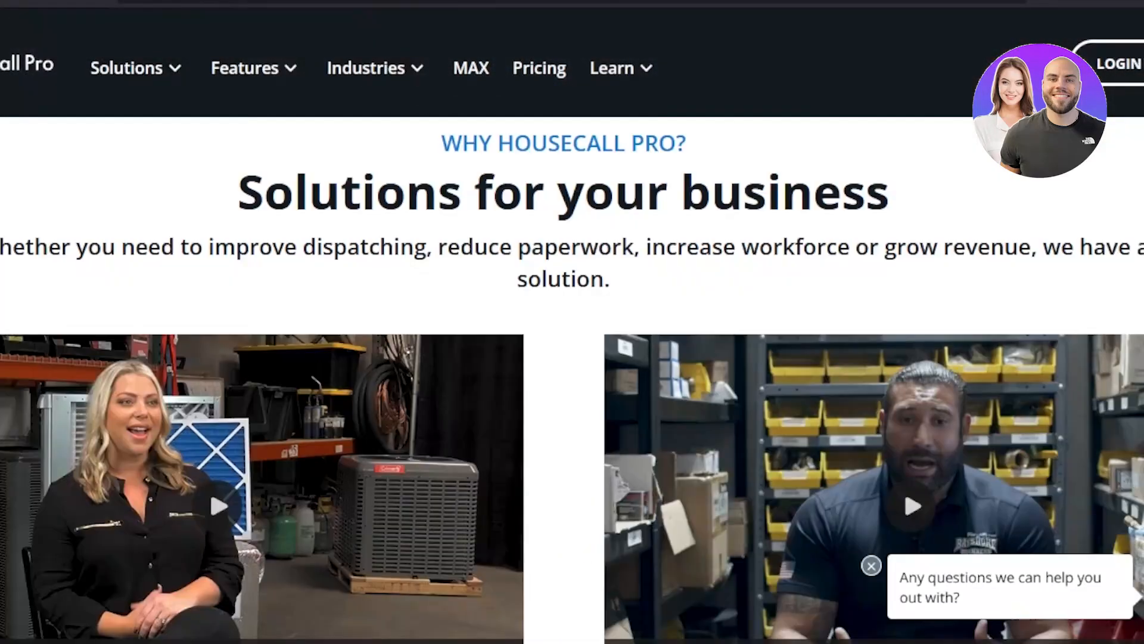
{"action": "scroll", "coordinate": [572, 381], "scroll_direction": "down", "scroll_amount": 8}
{"action": "scroll", "coordinate": [572, 382], "scroll_direction": "up", "scroll_amount": 10}
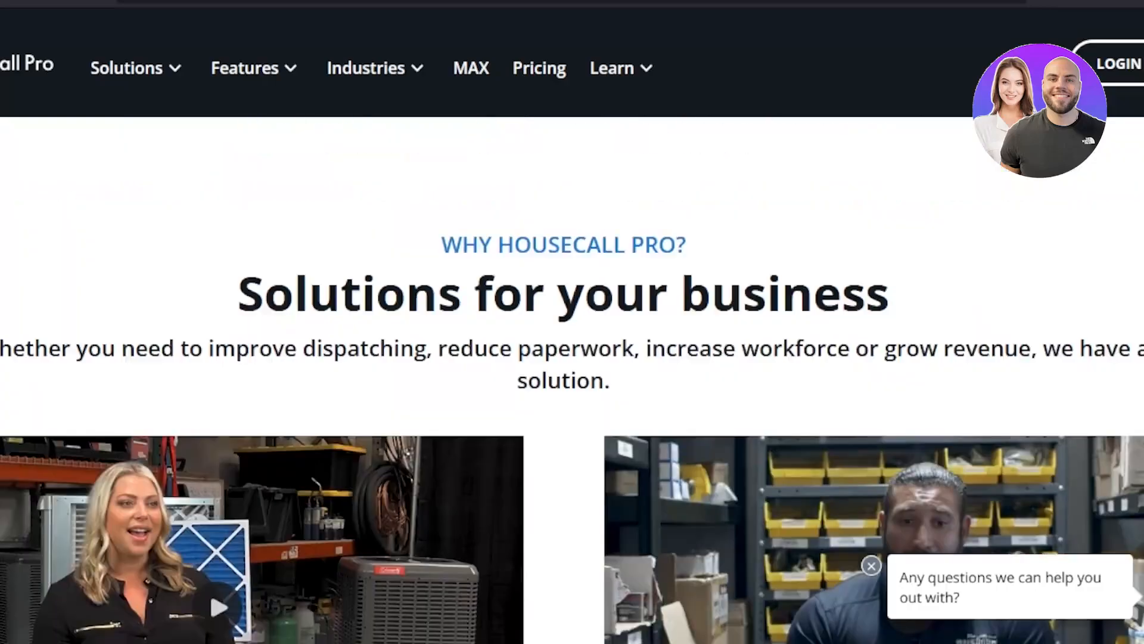
{"action": "scroll", "coordinate": [572, 381], "scroll_direction": "up", "scroll_amount": 5}
{"action": "scroll", "coordinate": [572, 381], "scroll_direction": "up", "scroll_amount": 4}
{"action": "scroll", "coordinate": [572, 381], "scroll_direction": "down", "scroll_amount": 15}
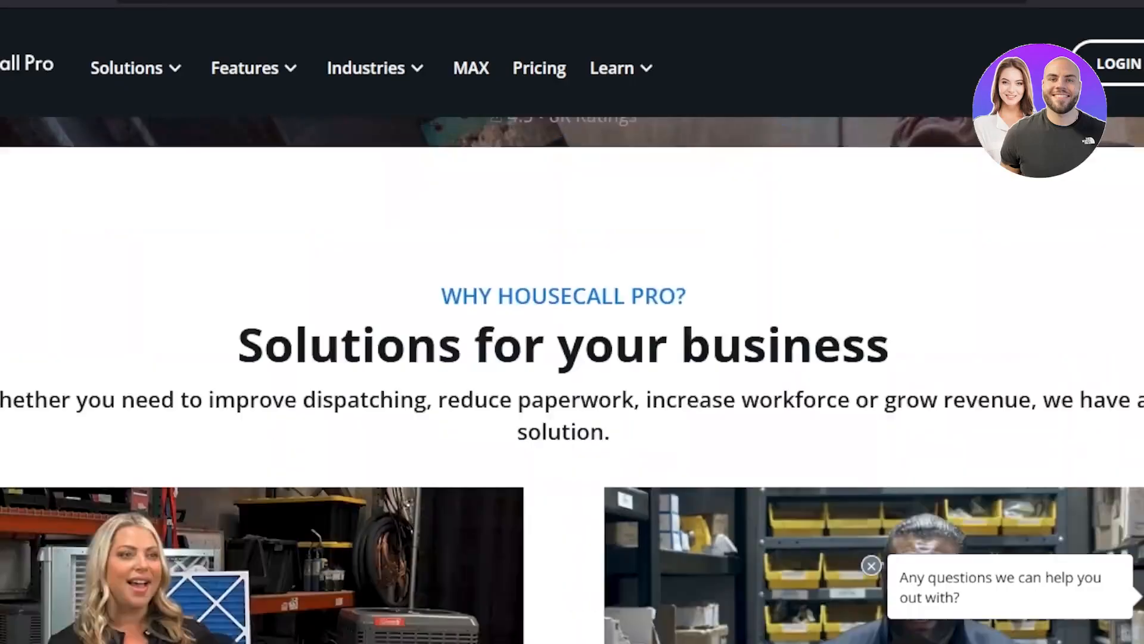
{"action": "scroll", "coordinate": [572, 382], "scroll_direction": "down", "scroll_amount": 4}
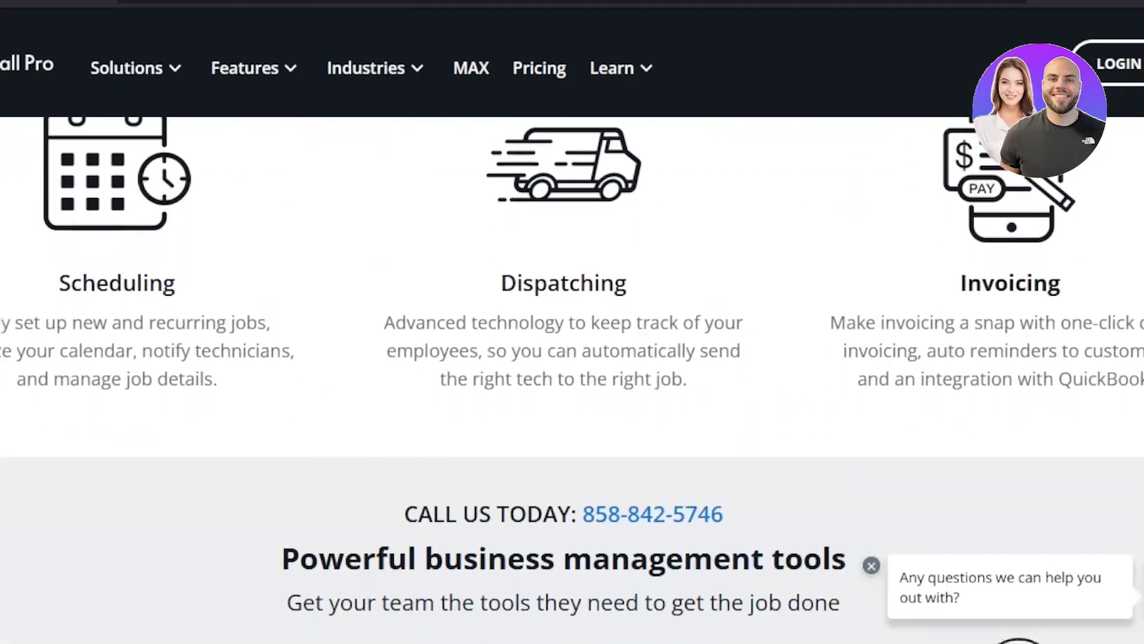
{"action": "scroll", "coordinate": [572, 381], "scroll_direction": "down", "scroll_amount": 2}
{"action": "scroll", "coordinate": [572, 382], "scroll_direction": "up", "scroll_amount": 5}
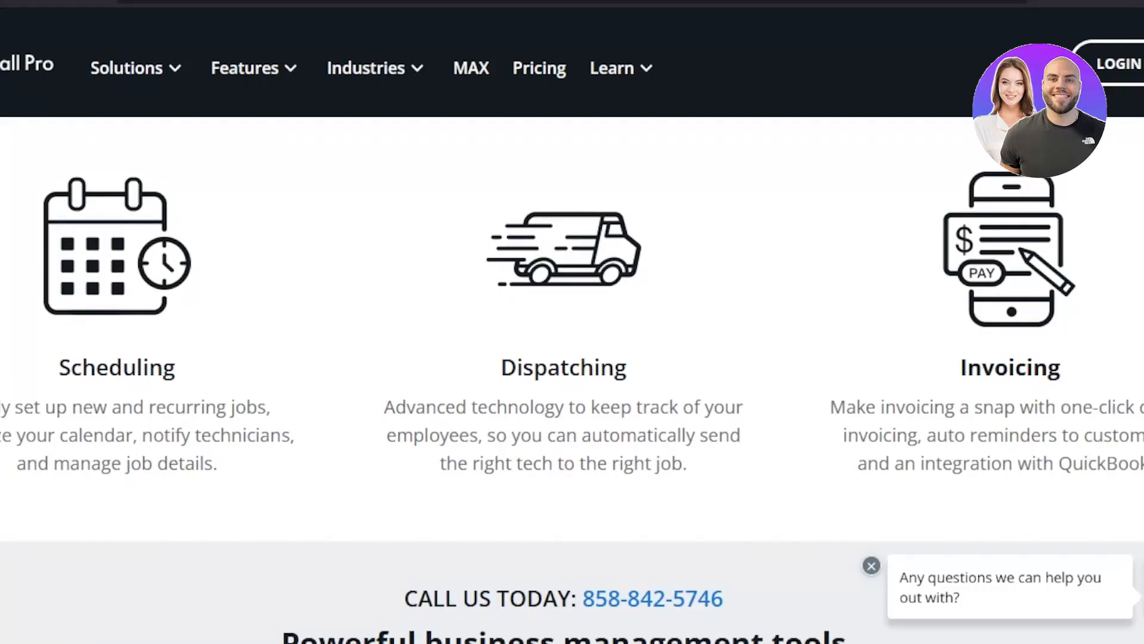
{"action": "scroll", "coordinate": [572, 382], "scroll_direction": "down", "scroll_amount": 8}
{"action": "scroll", "coordinate": [572, 382], "scroll_direction": "up", "scroll_amount": 15}
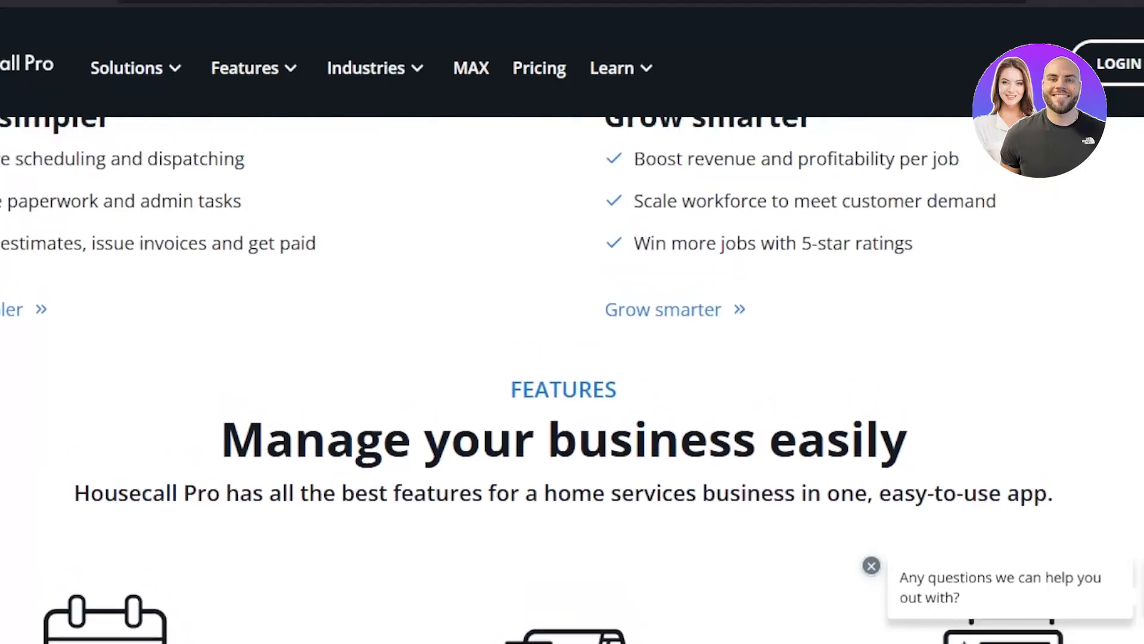
{"action": "scroll", "coordinate": [573, 382], "scroll_direction": "up", "scroll_amount": 12}
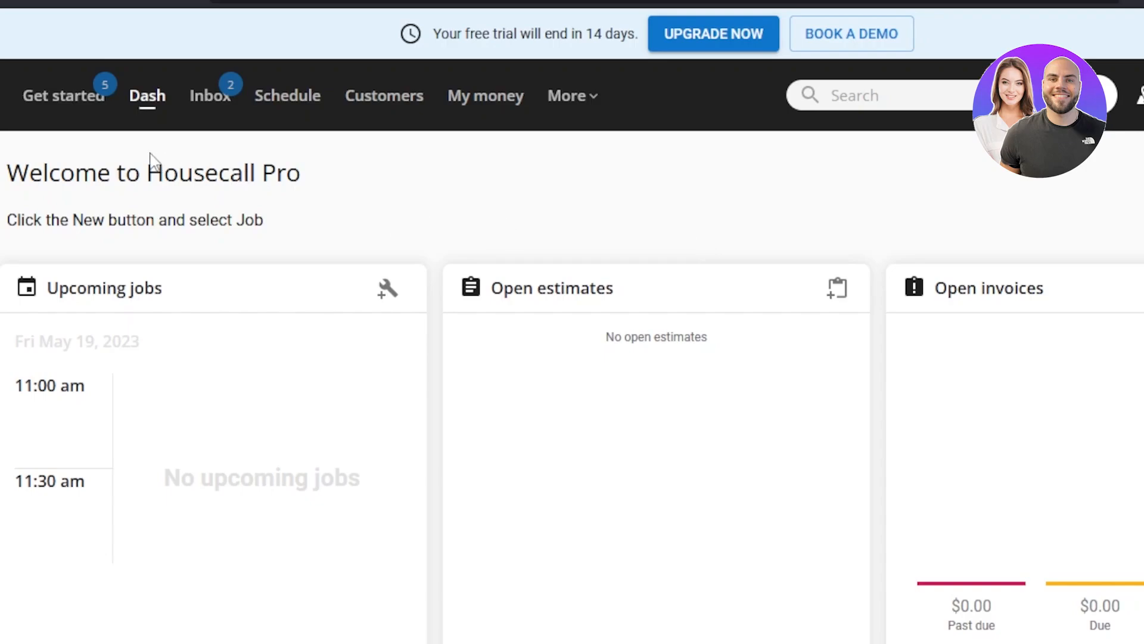
Review the Get started checklist and the dashboard's cards for jobs, estimates, invoices, daily stats and reports.
{"action": "left_click", "coordinate": [60, 112]}
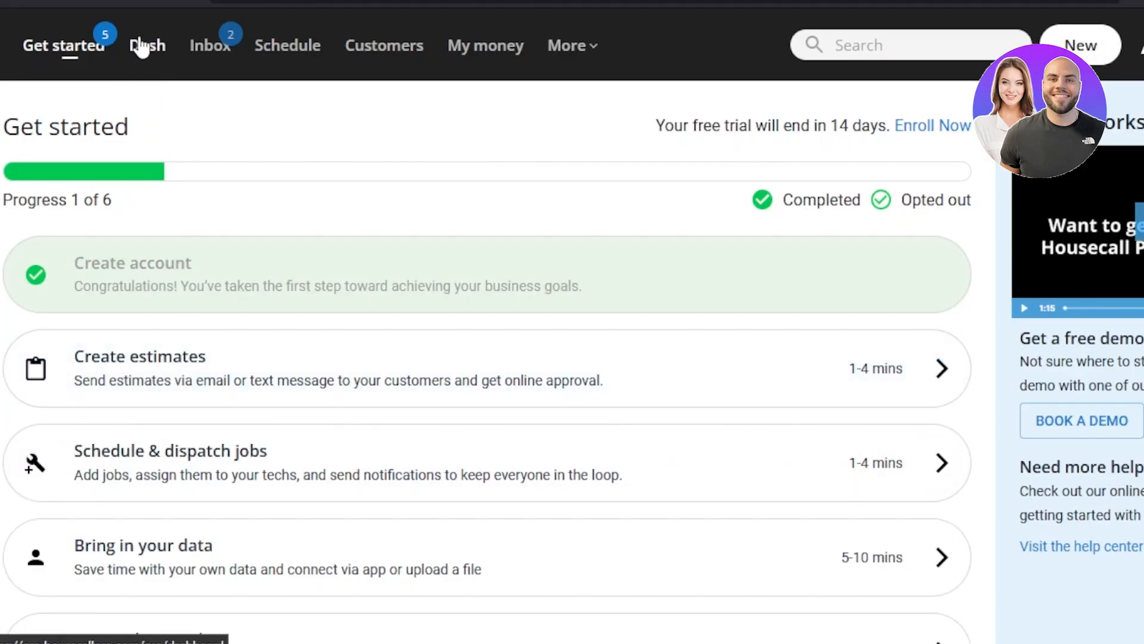
{"action": "left_click", "coordinate": [146, 44]}
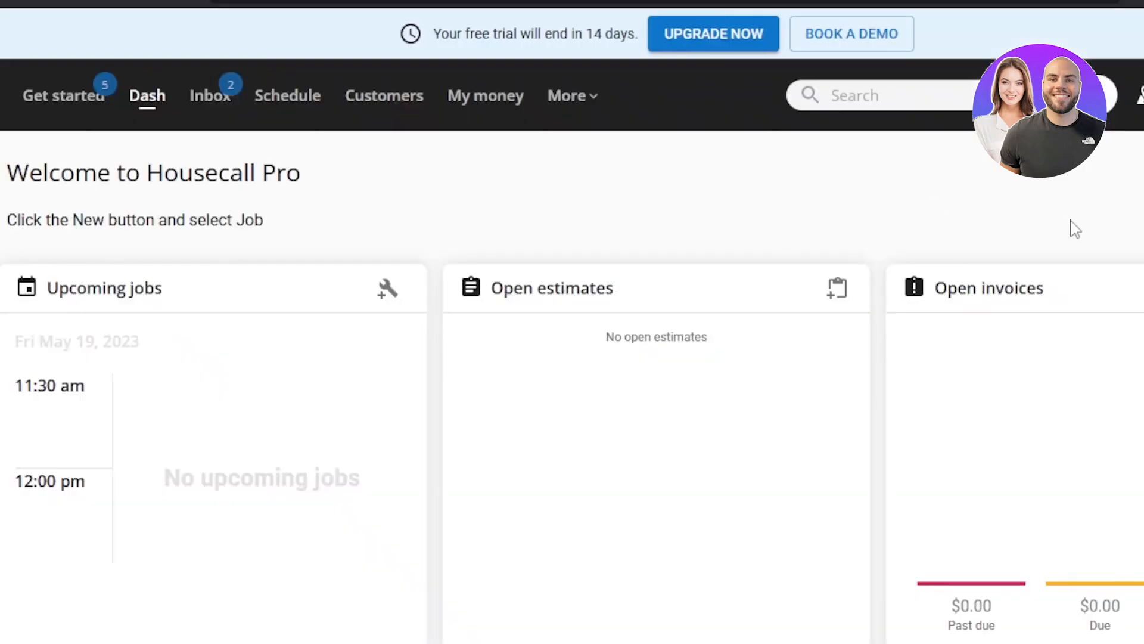
{"action": "scroll", "coordinate": [572, 357], "scroll_direction": "down", "scroll_amount": 5}
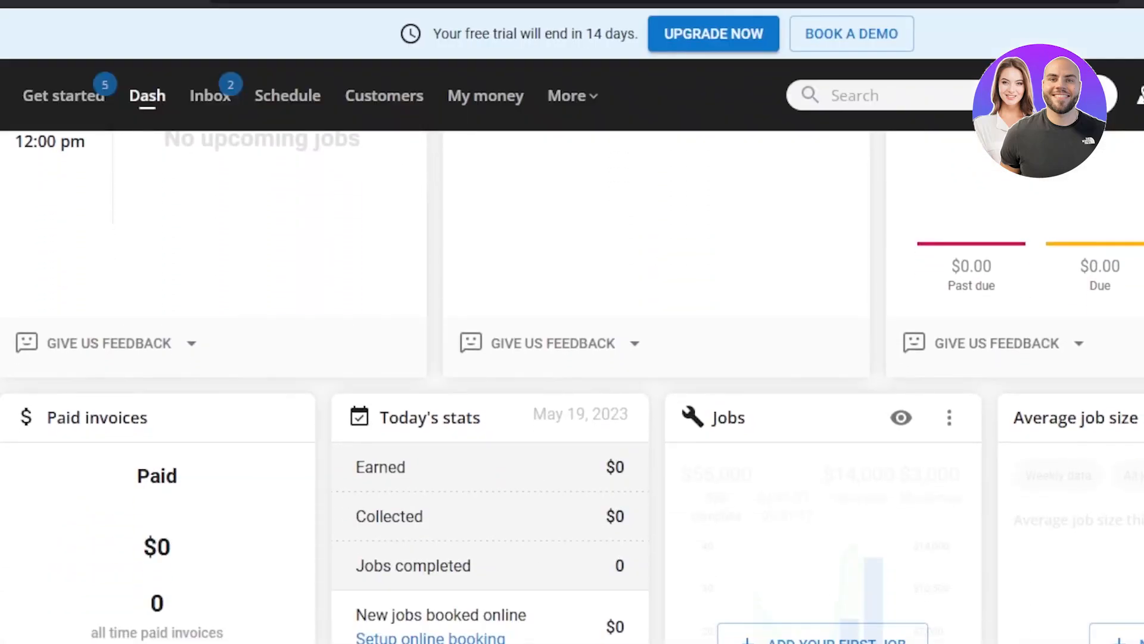
{"action": "scroll", "coordinate": [572, 386], "scroll_direction": "down", "scroll_amount": 2}
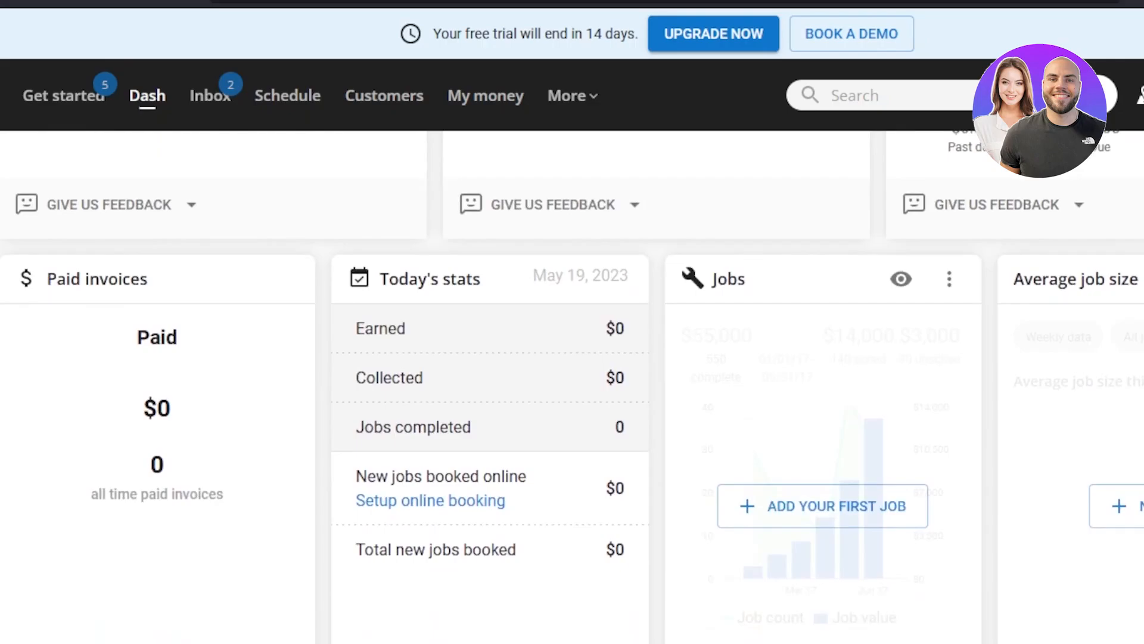
{"action": "scroll", "coordinate": [572, 394], "scroll_direction": "down", "scroll_amount": 6}
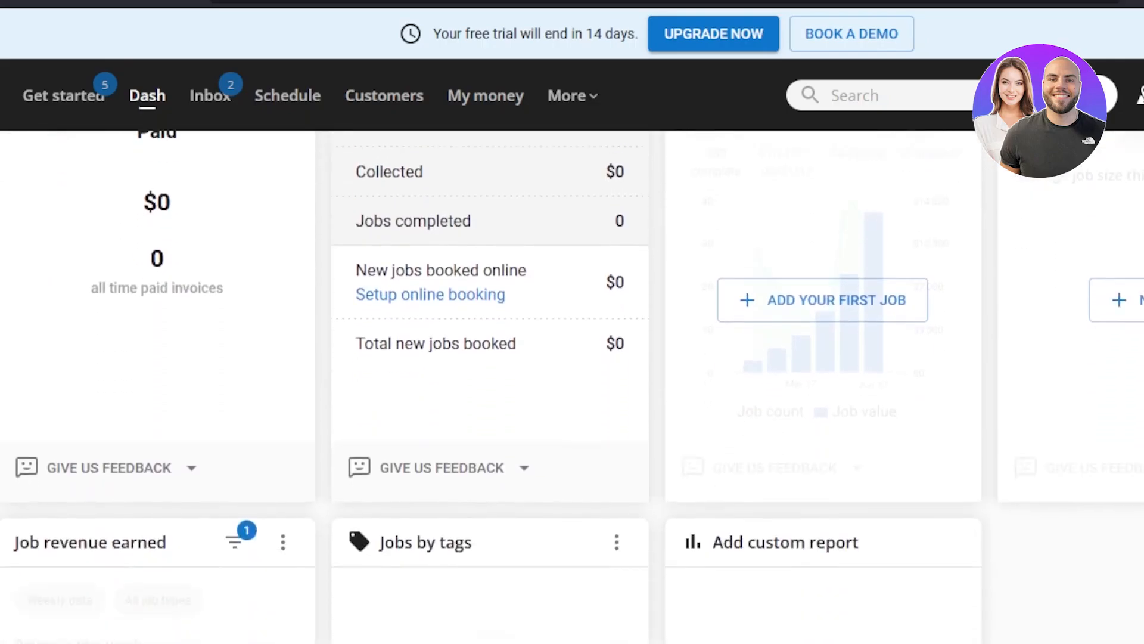
{"action": "scroll", "coordinate": [572, 387], "scroll_direction": "down", "scroll_amount": 2}
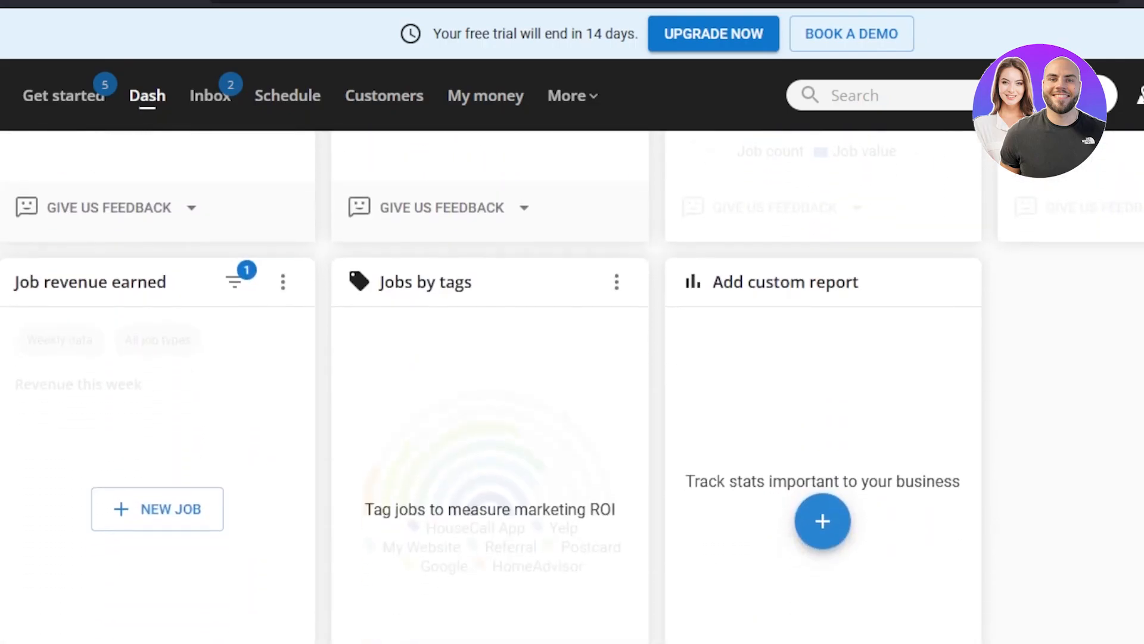
{"action": "scroll", "coordinate": [573, 387], "scroll_direction": "up", "scroll_amount": 8}
{"action": "scroll", "coordinate": [572, 388], "scroll_direction": "up", "scroll_amount": 7}
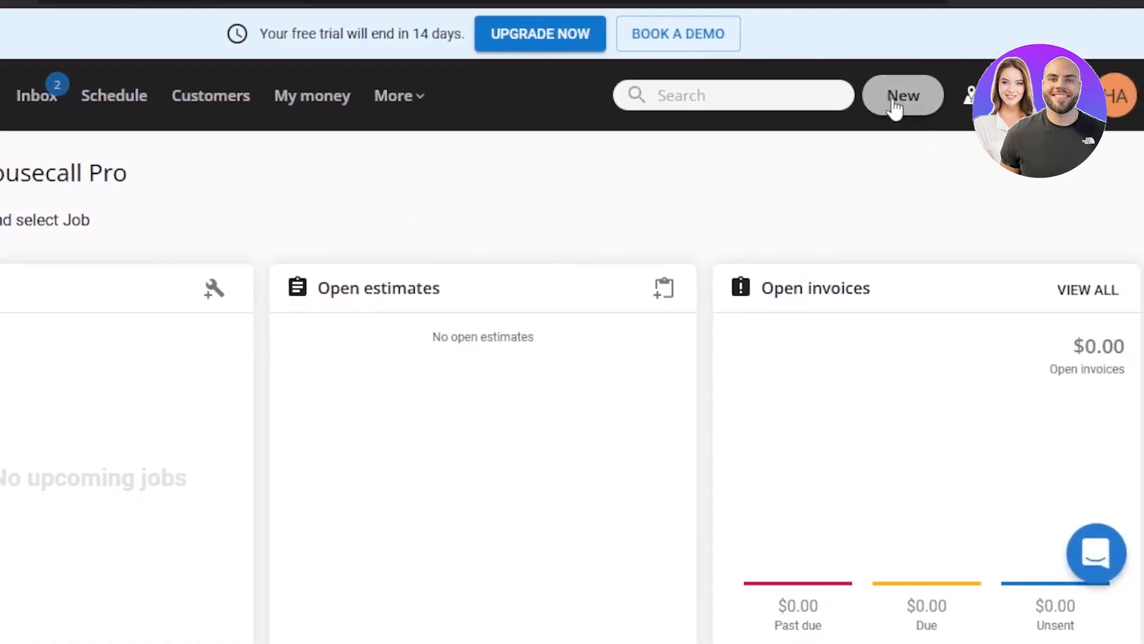
Start a new customer record and enter the customer's first and last name.
{"action": "left_click", "coordinate": [916, 108]}
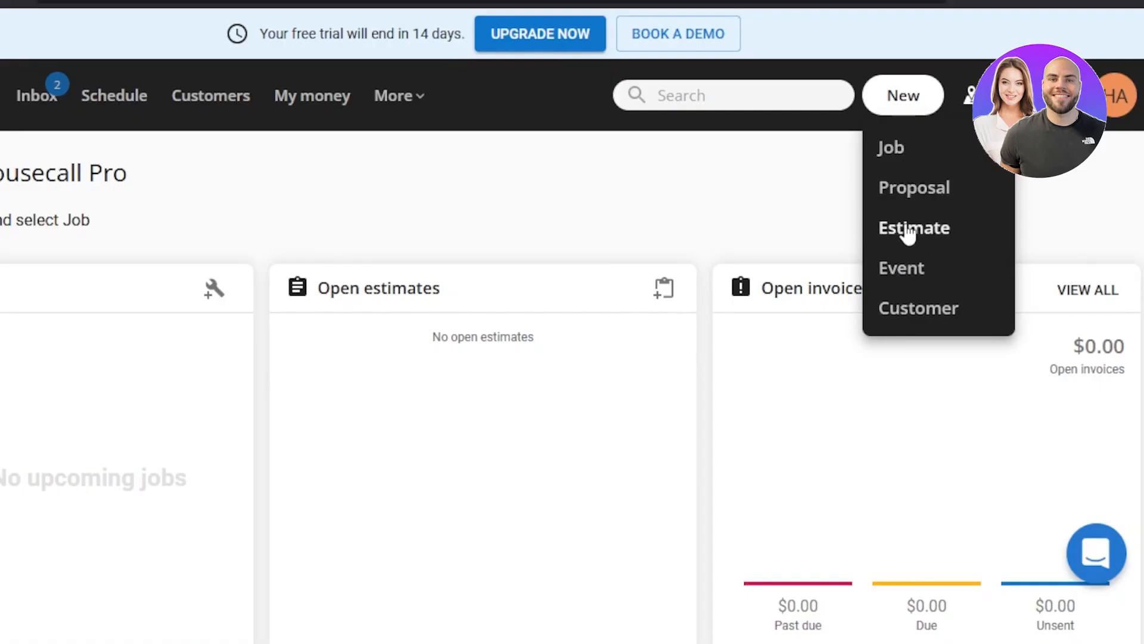
{"action": "left_click", "coordinate": [922, 309]}
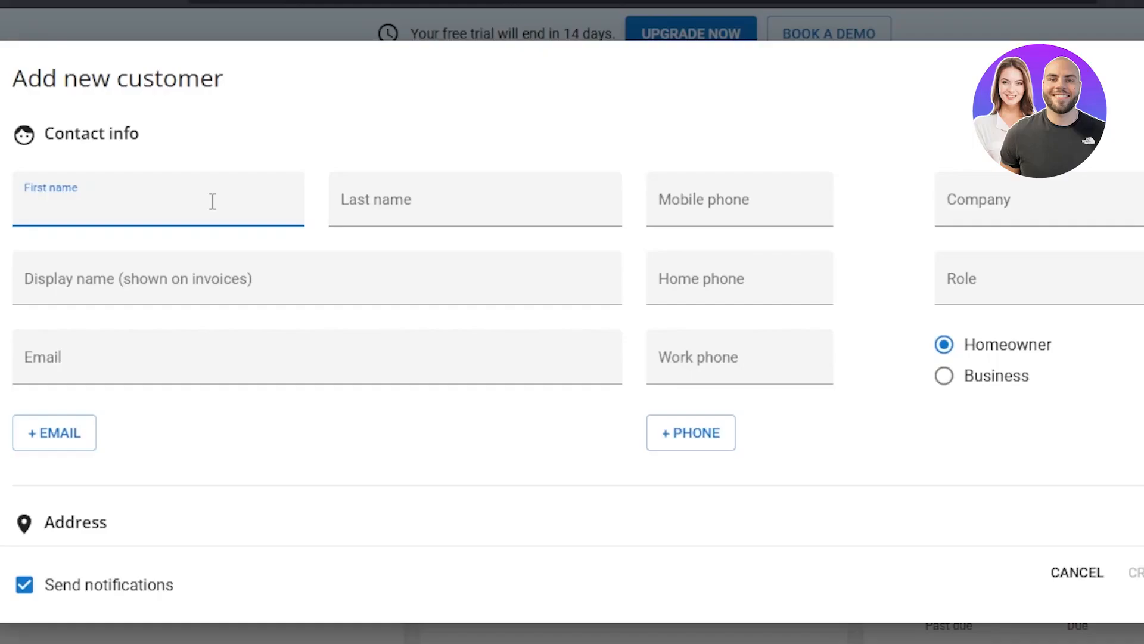
{"action": "left_click", "coordinate": [436, 207]}
Fill in the new customer's mobile phone number and e-mail address.
{"action": "left_click", "coordinate": [699, 208]}
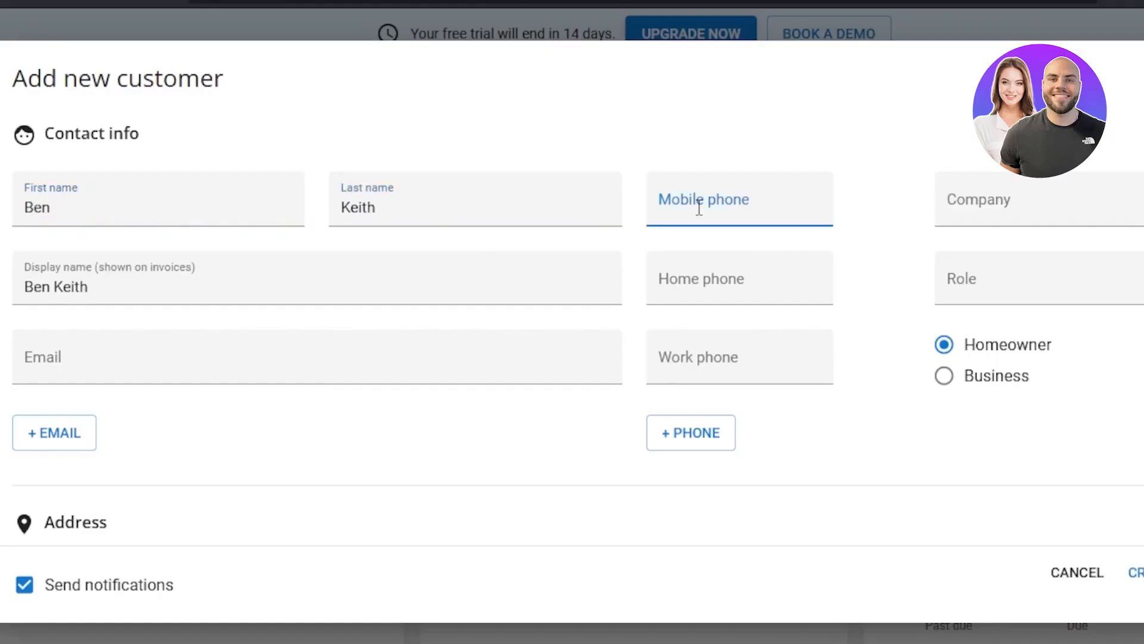
{"action": "type", "text": "9999999"}
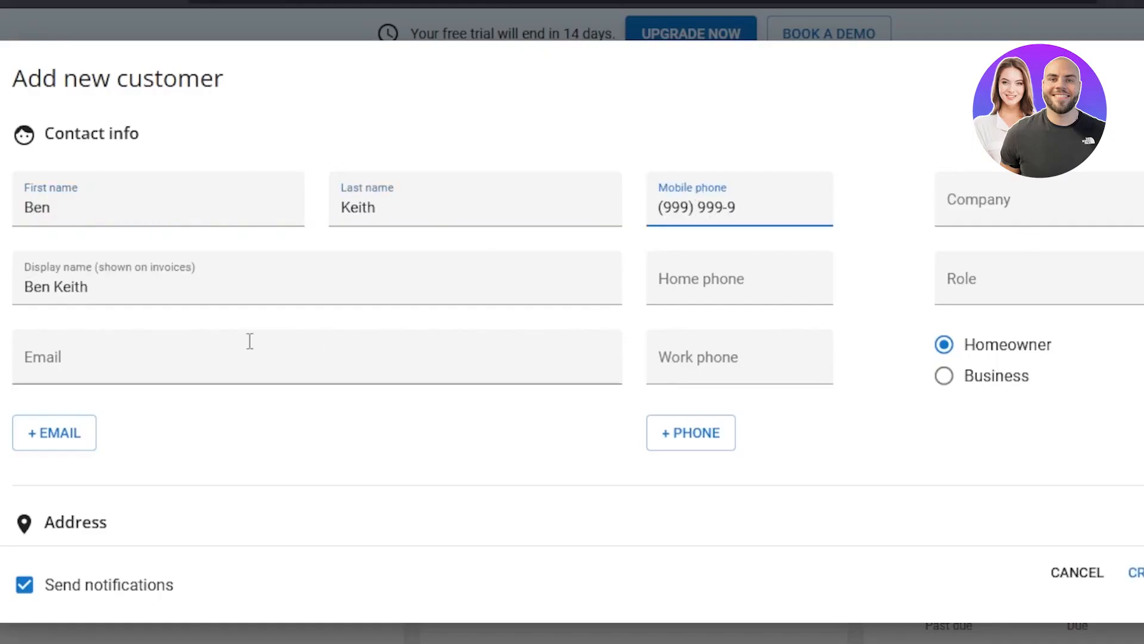
{"action": "left_click", "coordinate": [140, 376]}
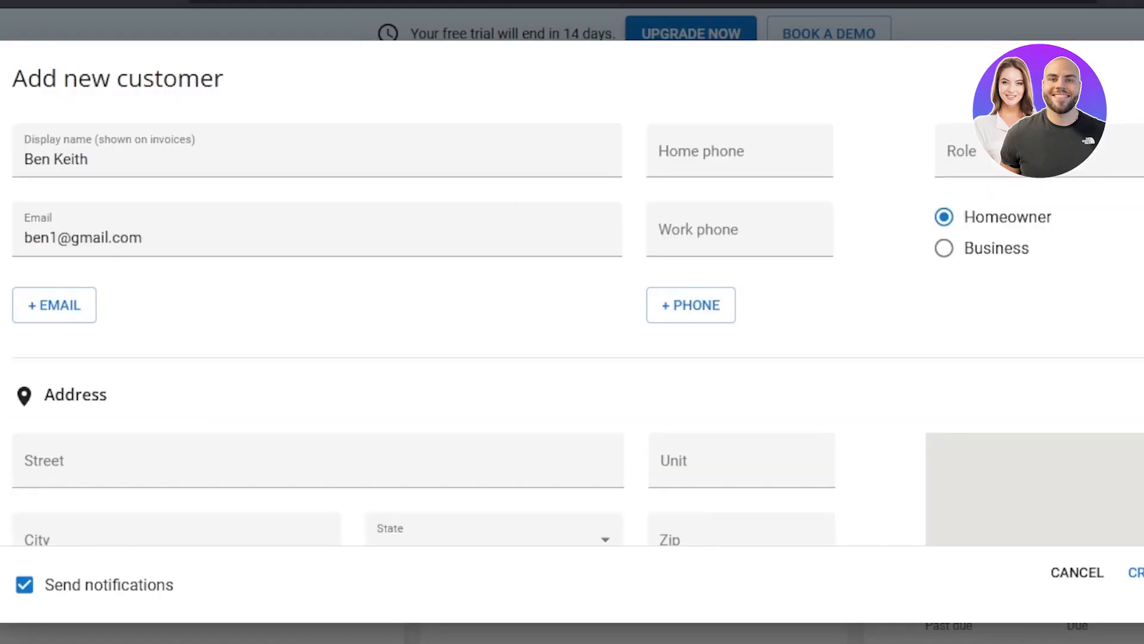
Turn off Send notifications for the new customer and create the record without an address or notes.
{"action": "scroll", "coordinate": [572, 327], "scroll_direction": "down", "scroll_amount": 5}
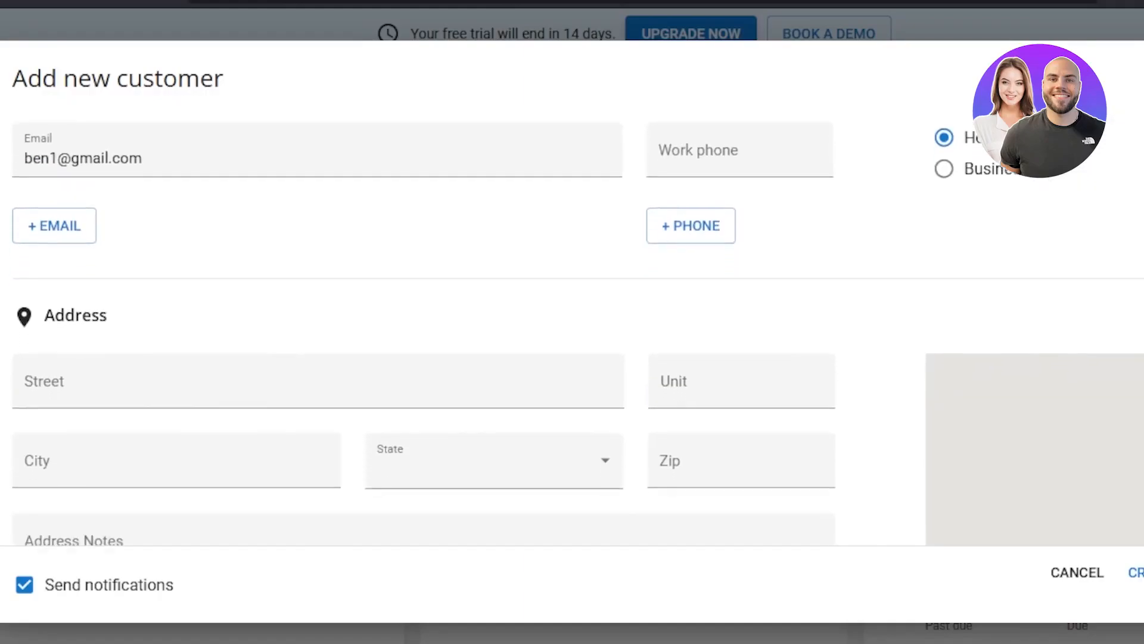
{"action": "scroll", "coordinate": [424, 328], "scroll_direction": "down", "scroll_amount": 2}
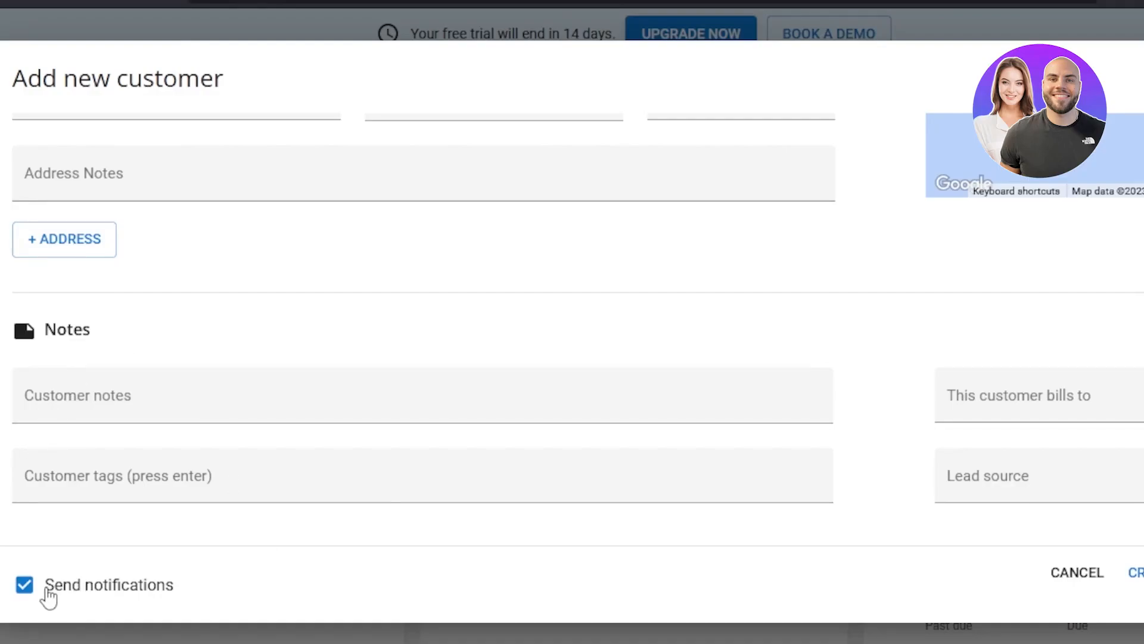
{"action": "left_click", "coordinate": [24, 587]}
{"action": "left_click", "coordinate": [1142, 573]}
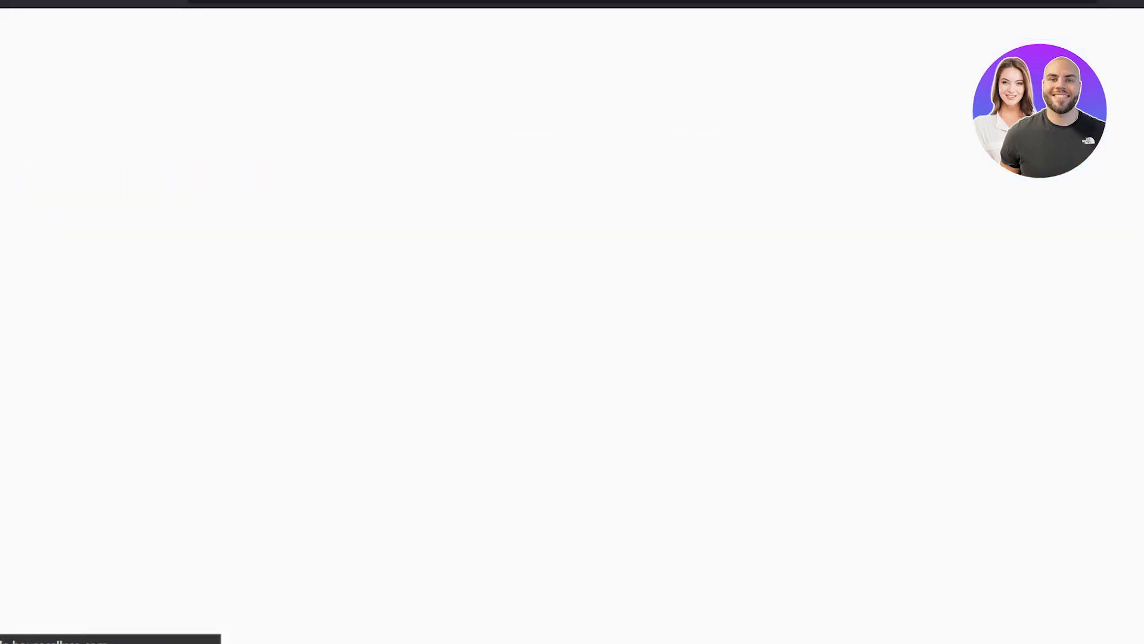
Add a job for the new customer from the customer's profile.
{"action": "scroll", "coordinate": [573, 435], "scroll_direction": "down", "scroll_amount": 4}
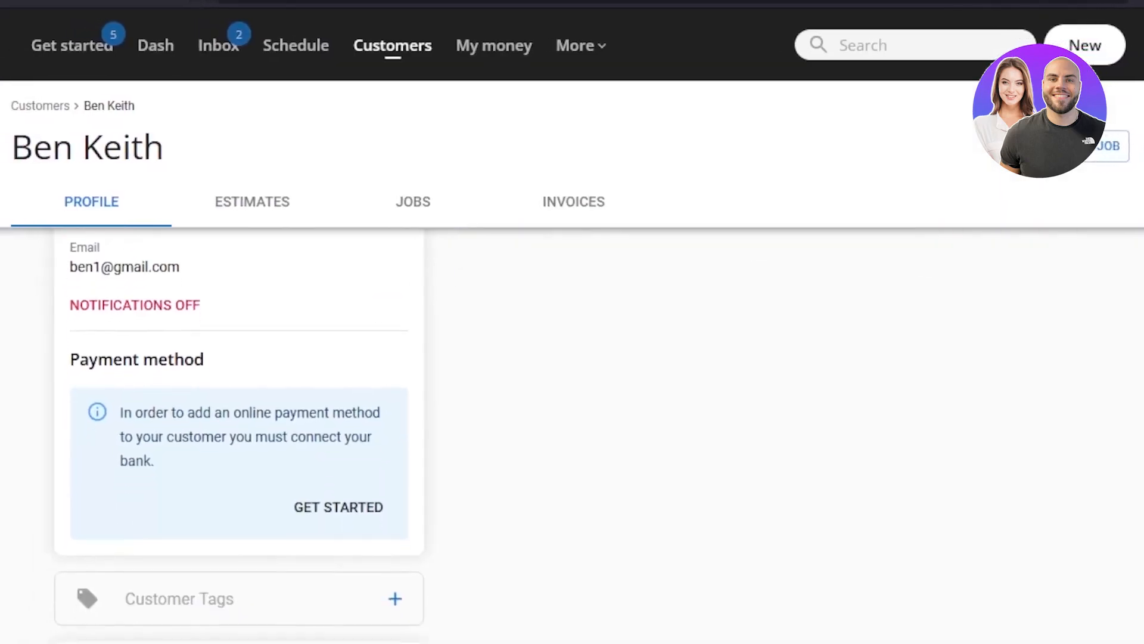
{"action": "scroll", "coordinate": [573, 436], "scroll_direction": "up", "scroll_amount": 5}
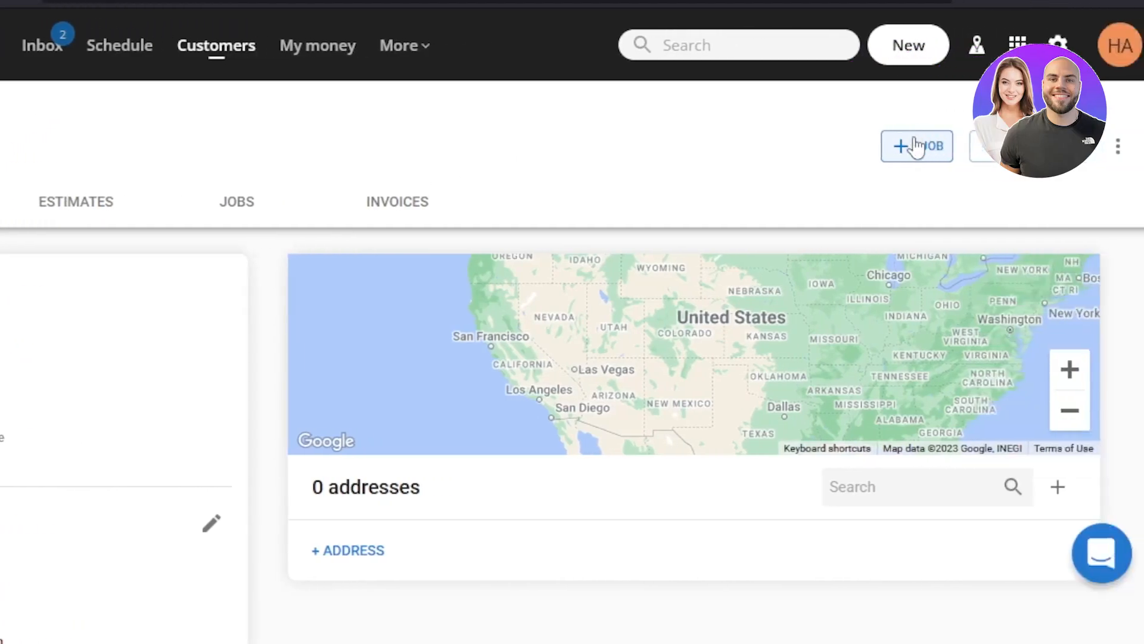
{"action": "left_click", "coordinate": [920, 152]}
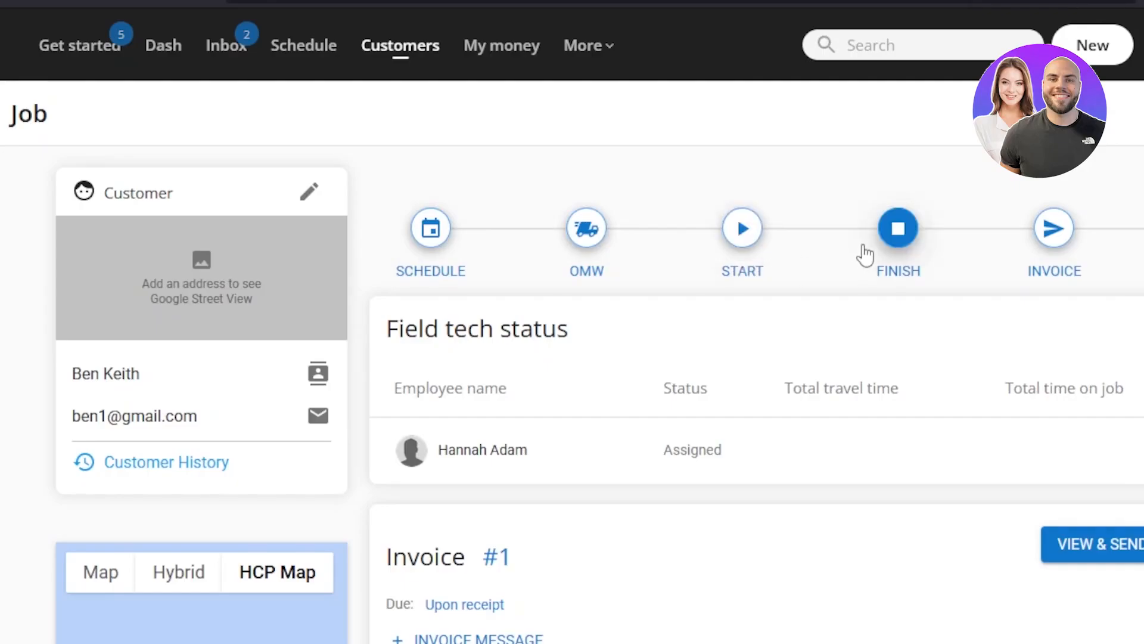
Examine the job page's progress stages, field tech status, invoice, line items, costing breakdown and activity feed.
{"action": "scroll", "coordinate": [1049, 239], "scroll_direction": "down", "scroll_amount": 1}
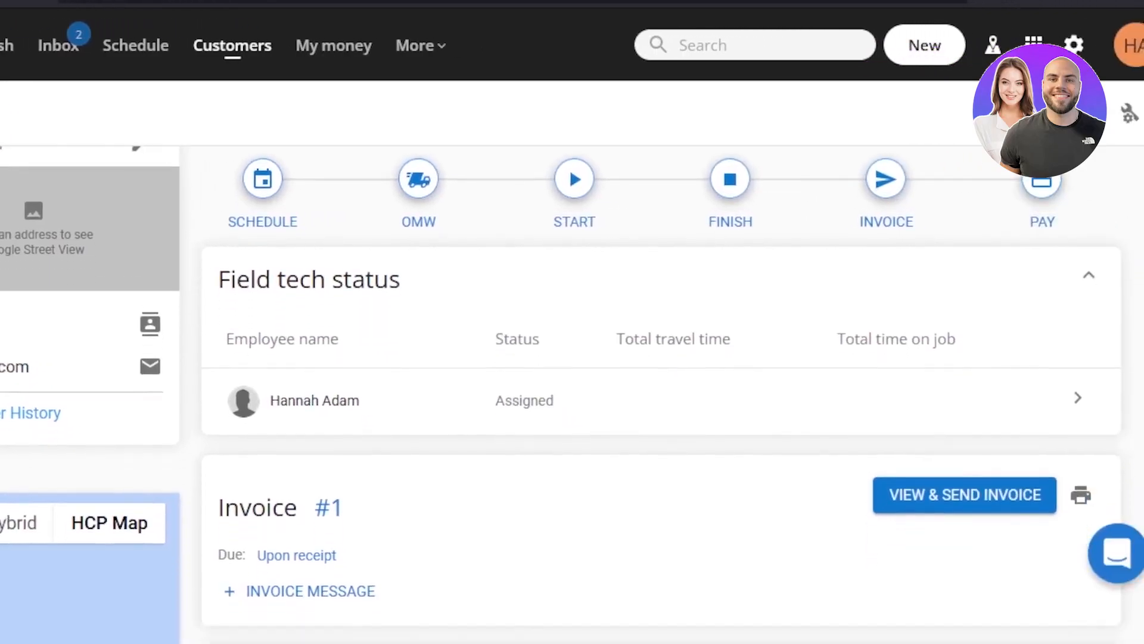
{"action": "scroll", "coordinate": [572, 358], "scroll_direction": "down", "scroll_amount": 5}
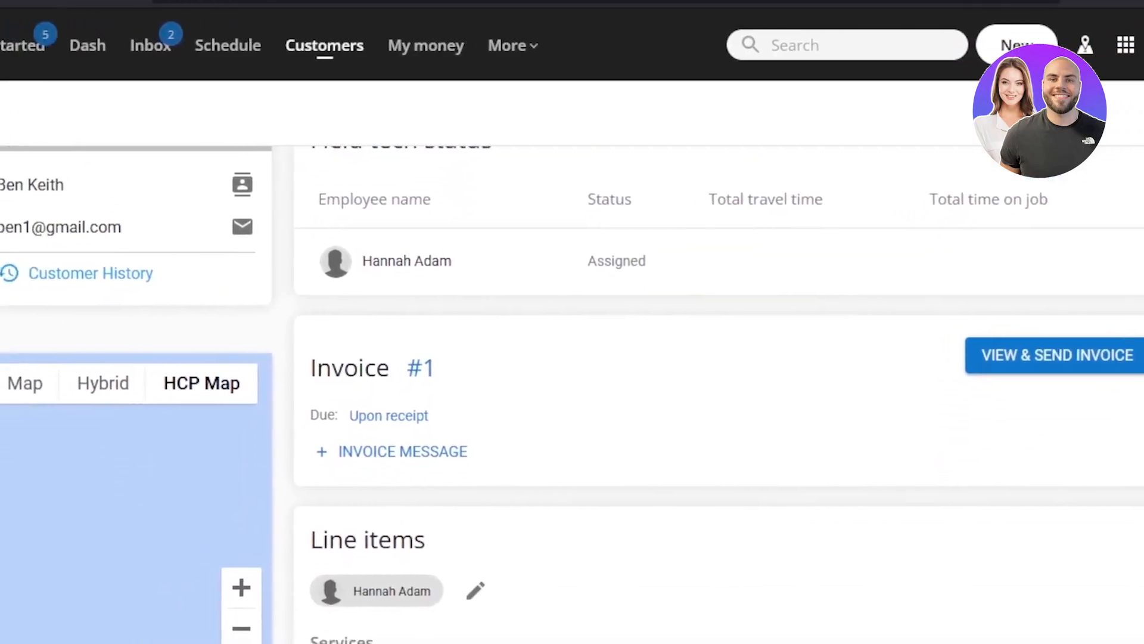
{"action": "scroll", "coordinate": [572, 393], "scroll_direction": "down", "scroll_amount": 3}
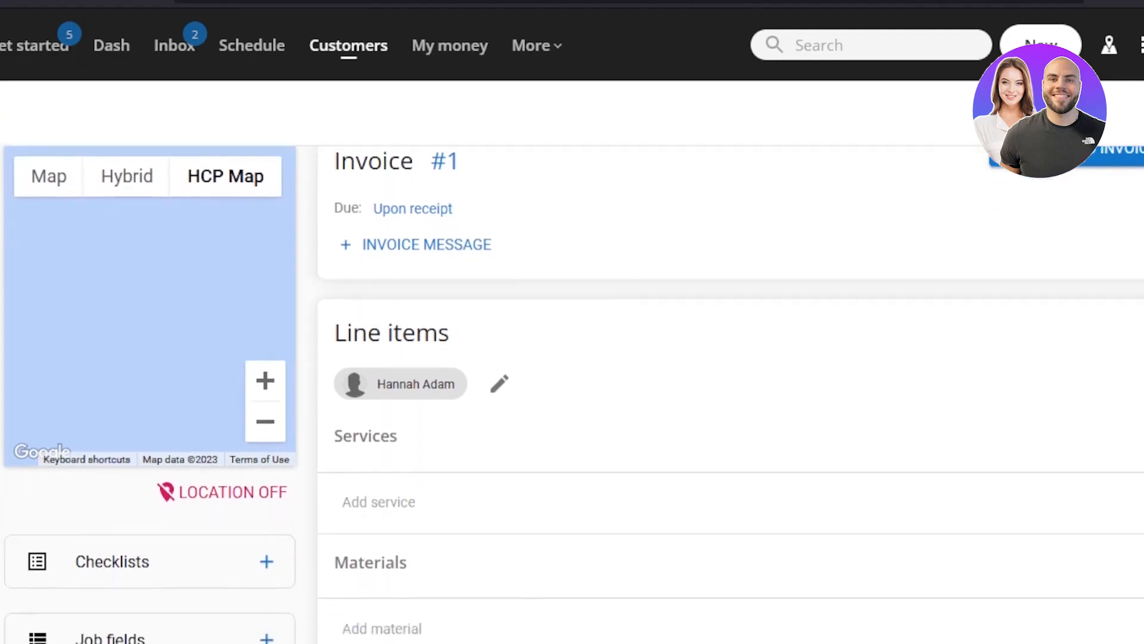
{"action": "scroll", "coordinate": [572, 393], "scroll_direction": "up", "scroll_amount": 8}
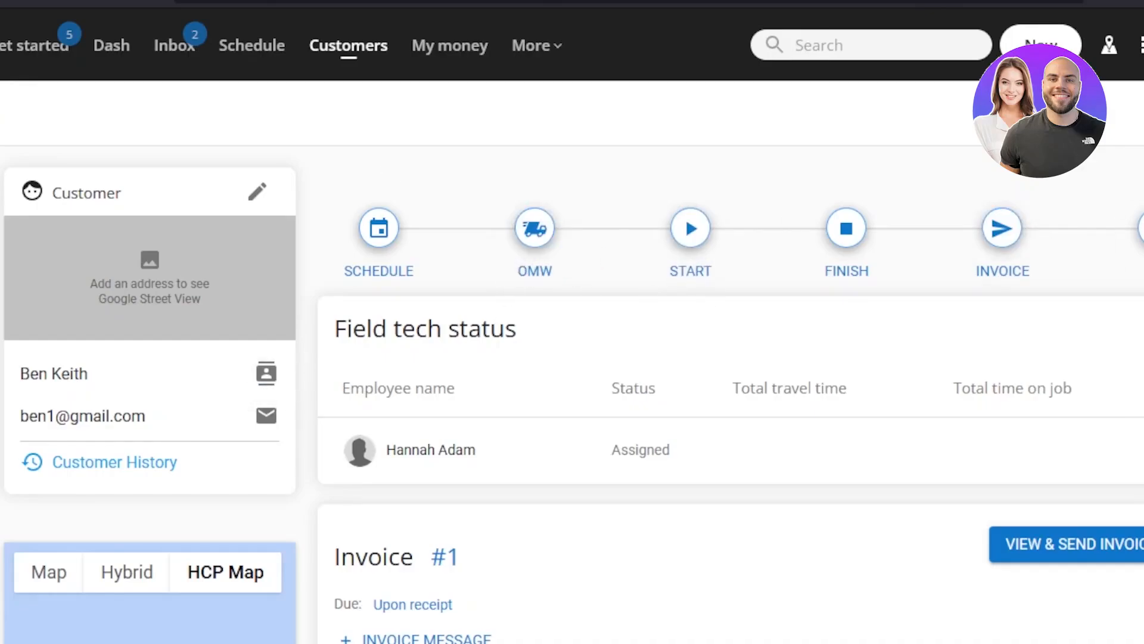
{"action": "scroll", "coordinate": [573, 393], "scroll_direction": "down", "scroll_amount": 5}
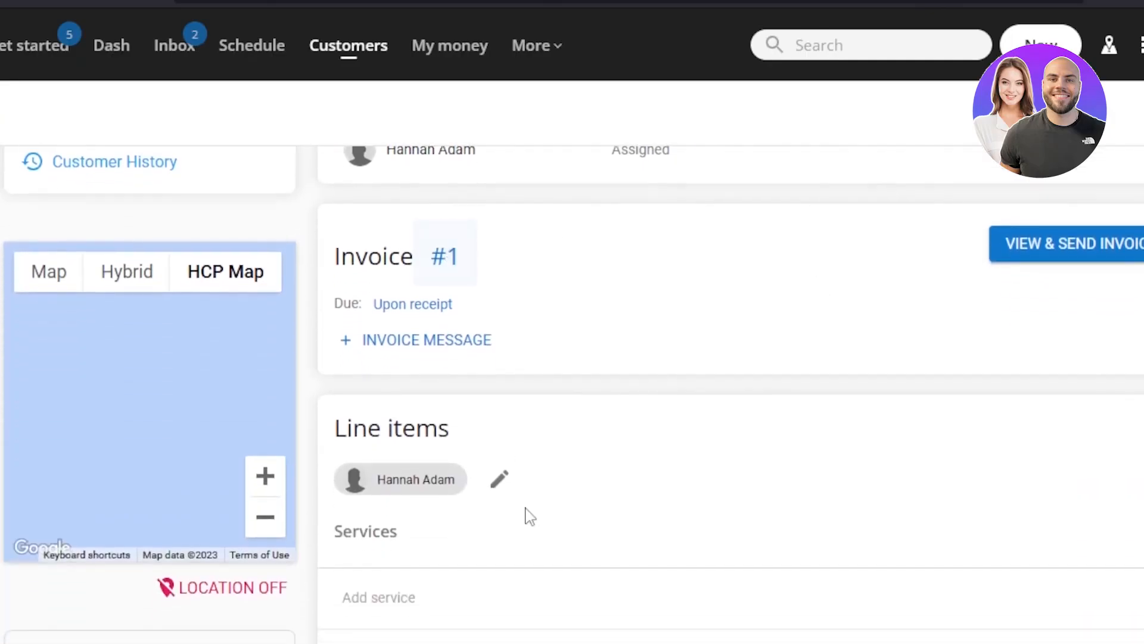
{"action": "scroll", "coordinate": [572, 393], "scroll_direction": "down", "scroll_amount": 5}
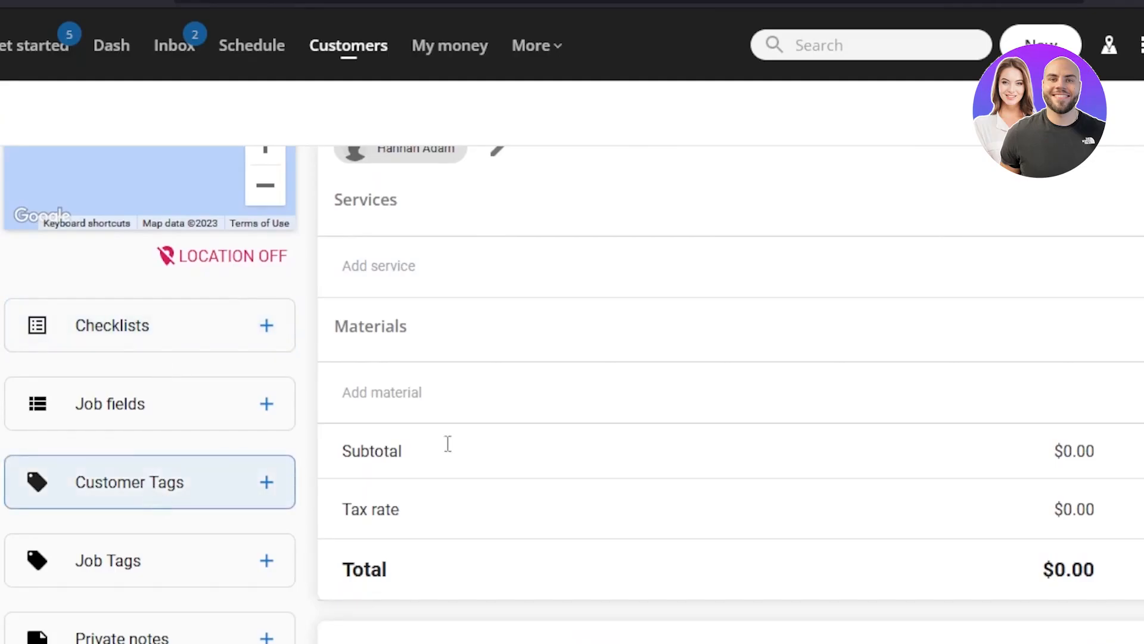
{"action": "scroll", "coordinate": [596, 394], "scroll_direction": "down", "scroll_amount": 4}
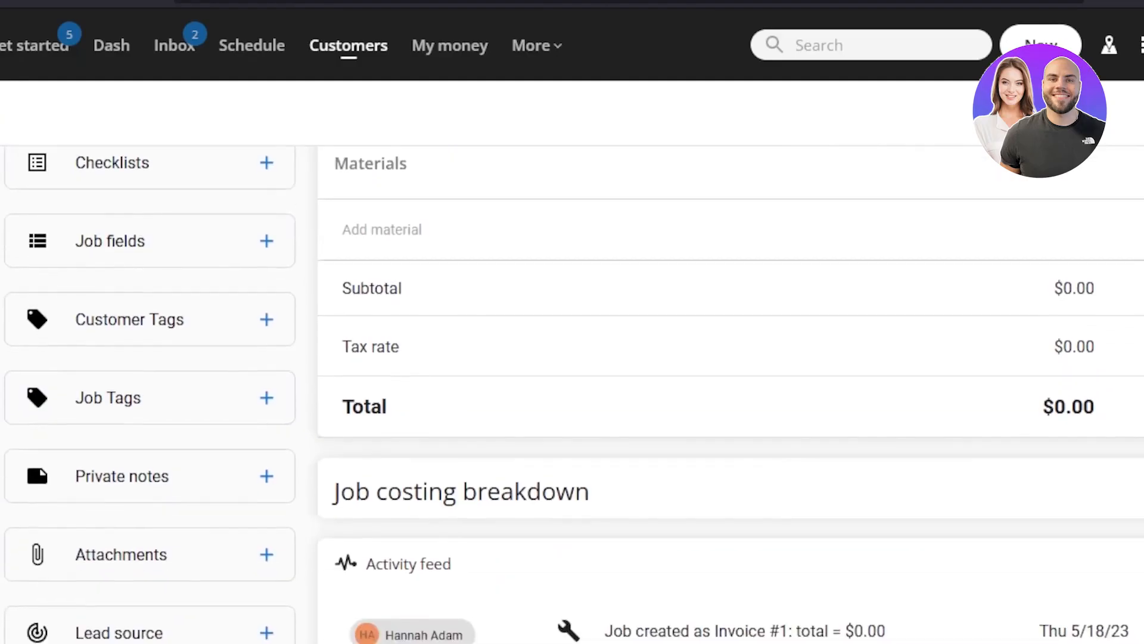
{"action": "scroll", "coordinate": [596, 394], "scroll_direction": "down", "scroll_amount": 3}
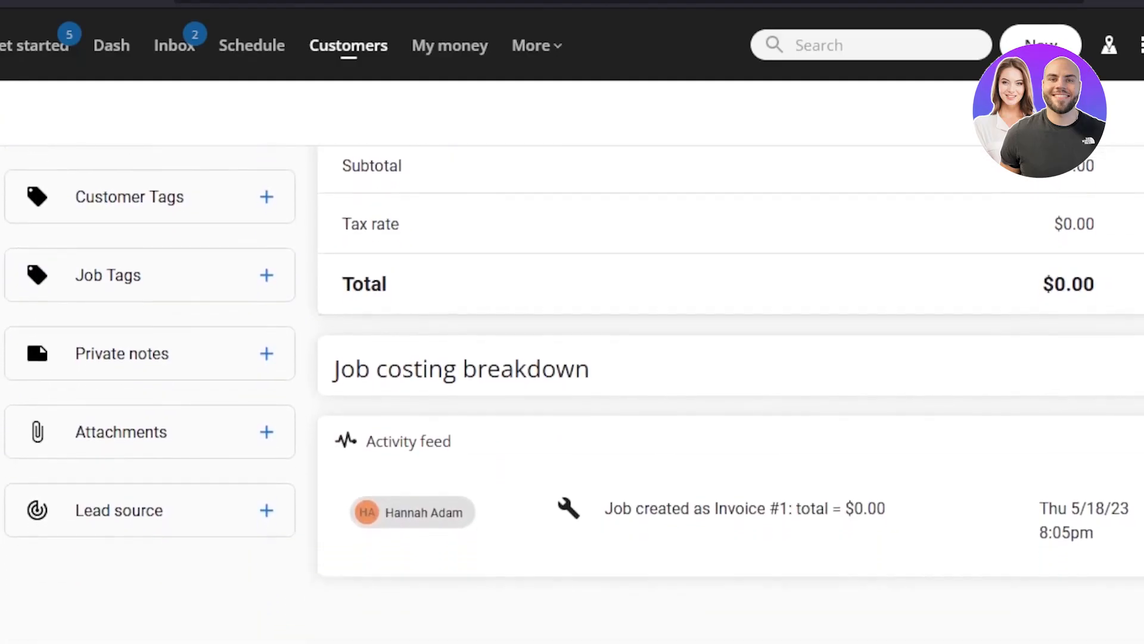
Expand the job fields and set the job type to Install and the business unit to Plumbing.
{"action": "scroll", "coordinate": [596, 393], "scroll_direction": "up", "scroll_amount": 7}
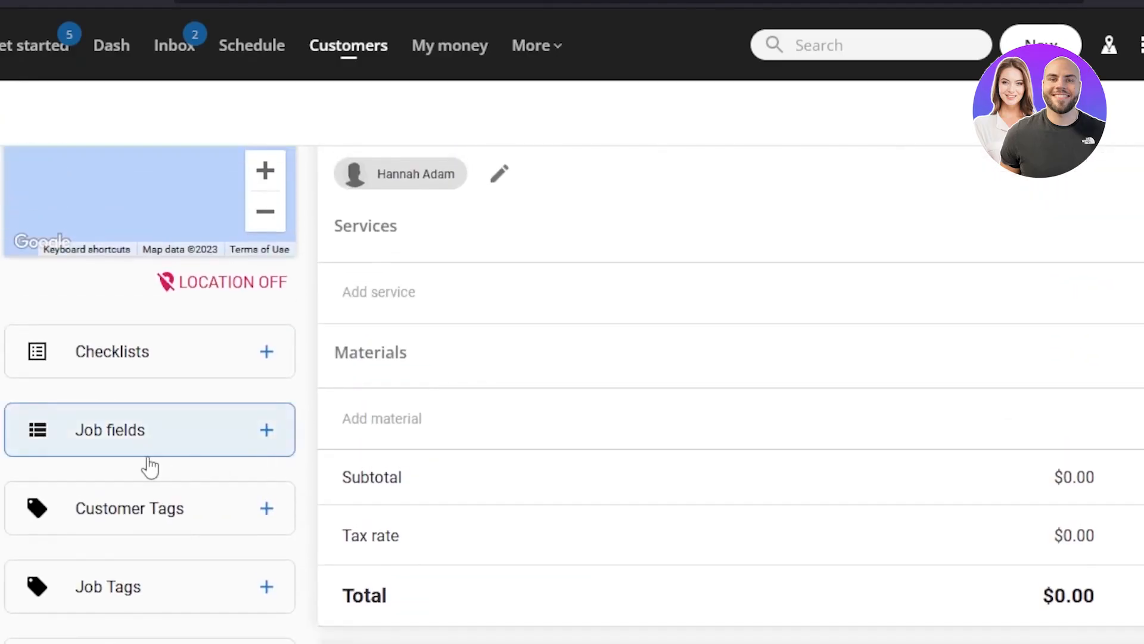
{"action": "left_click", "coordinate": [218, 433]}
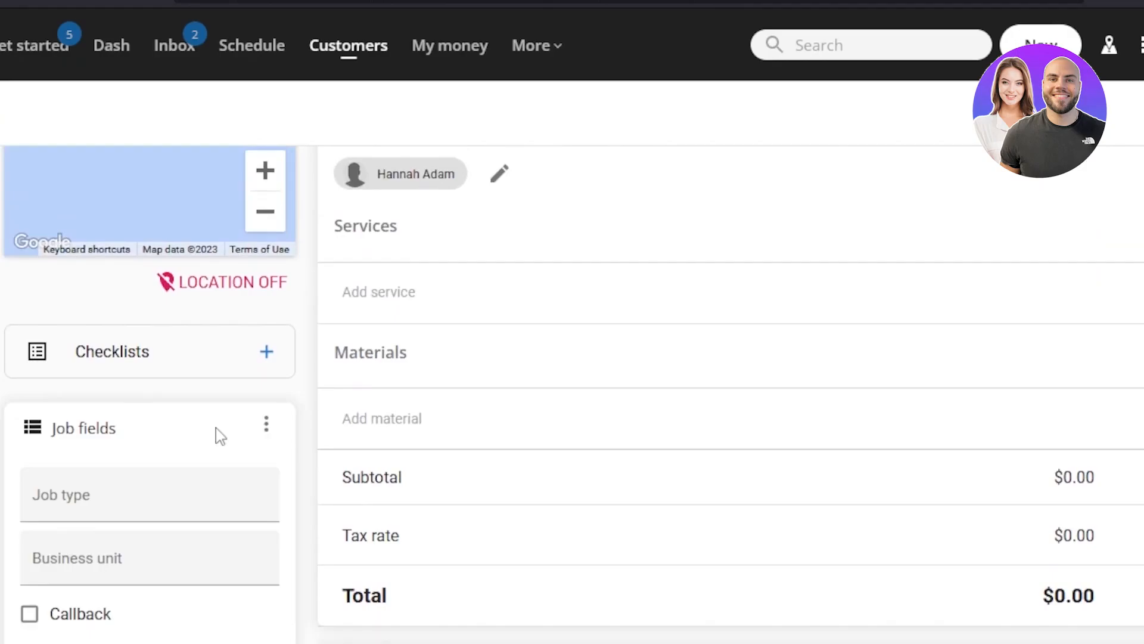
{"action": "left_click", "coordinate": [87, 501]}
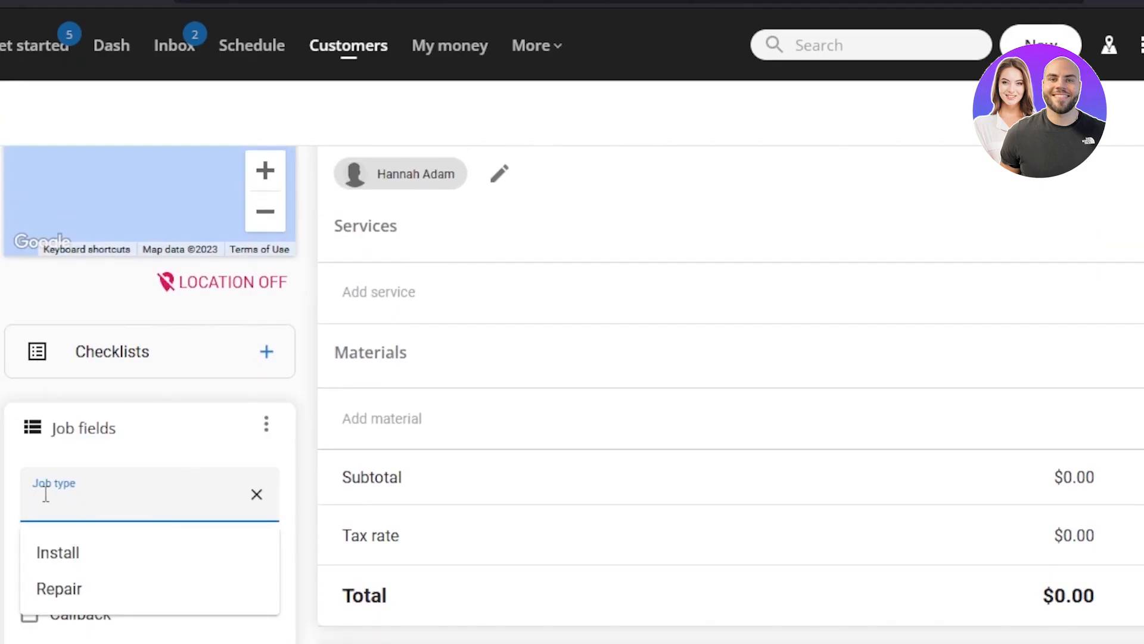
{"action": "left_click", "coordinate": [56, 553]}
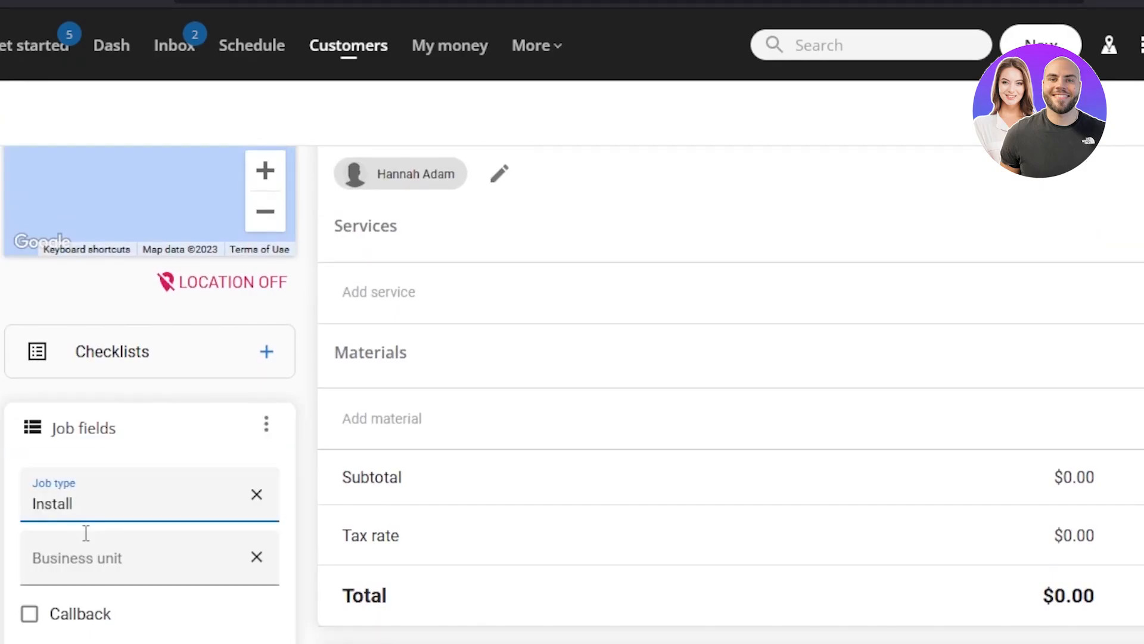
{"action": "left_click", "coordinate": [78, 555]}
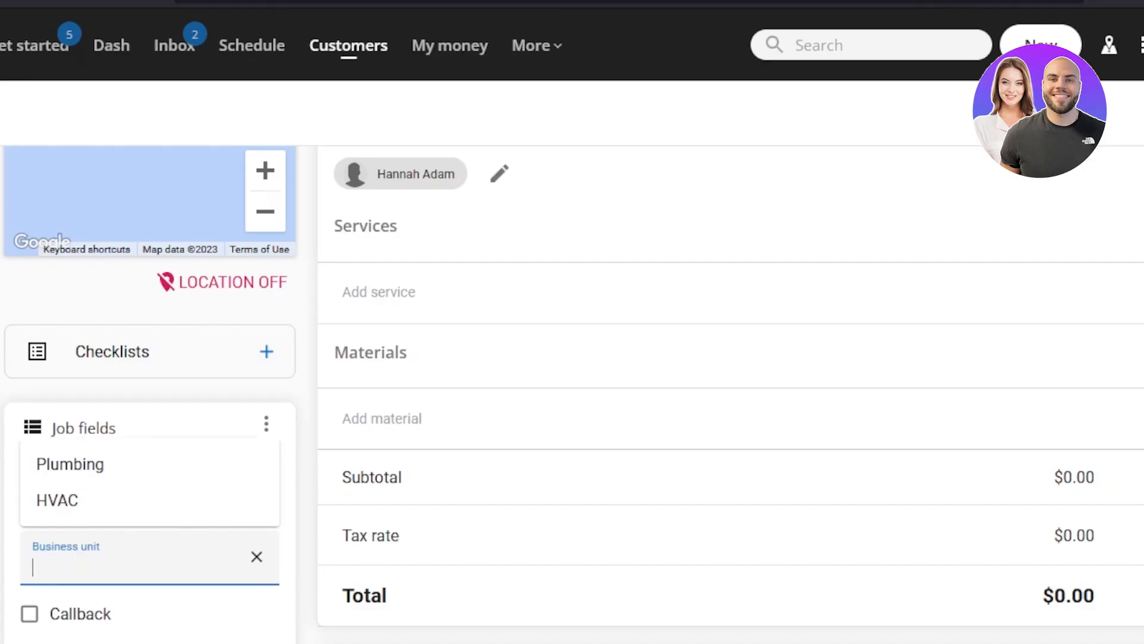
{"action": "left_click", "coordinate": [72, 468]}
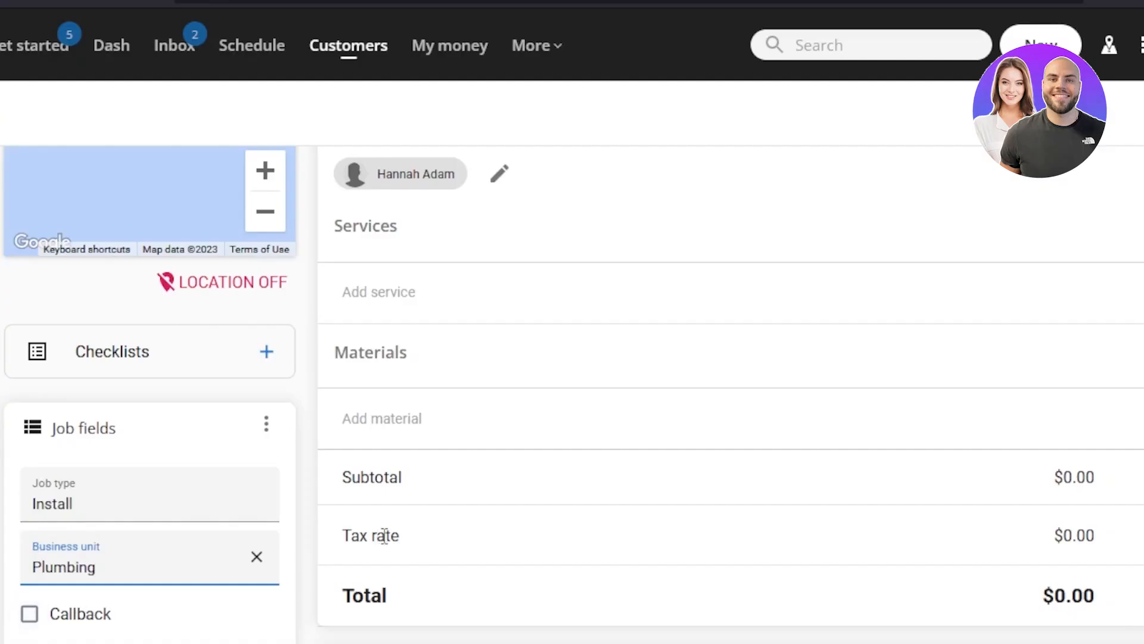
Expand the Customer Tags section of the job.
{"action": "scroll", "coordinate": [572, 394], "scroll_direction": "down", "scroll_amount": 5}
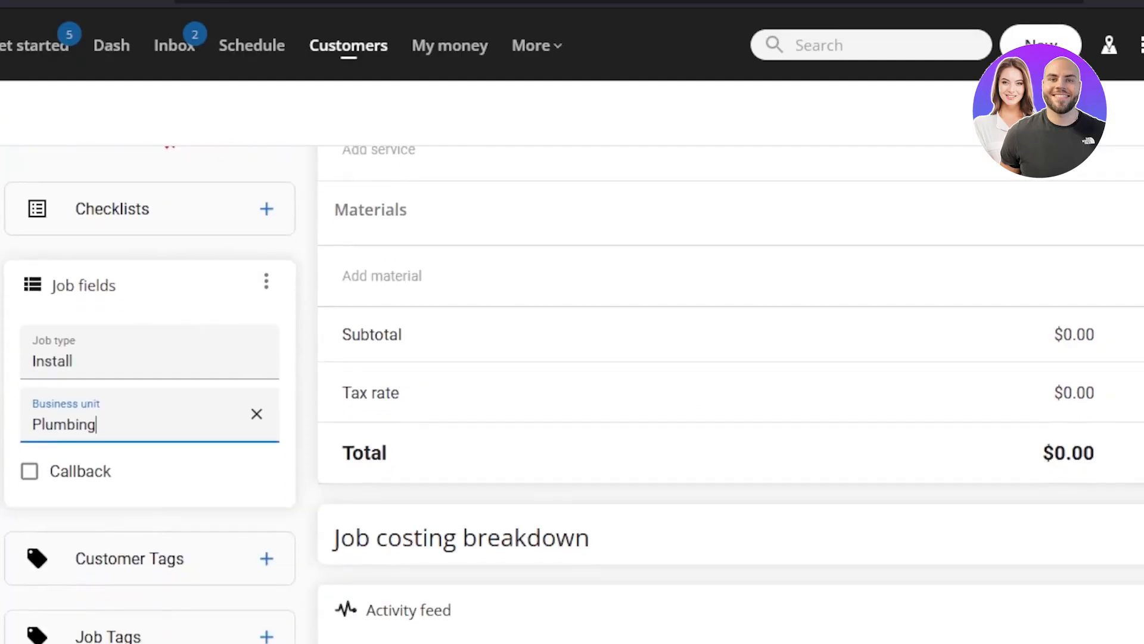
{"action": "scroll", "coordinate": [572, 393], "scroll_direction": "up", "scroll_amount": 12}
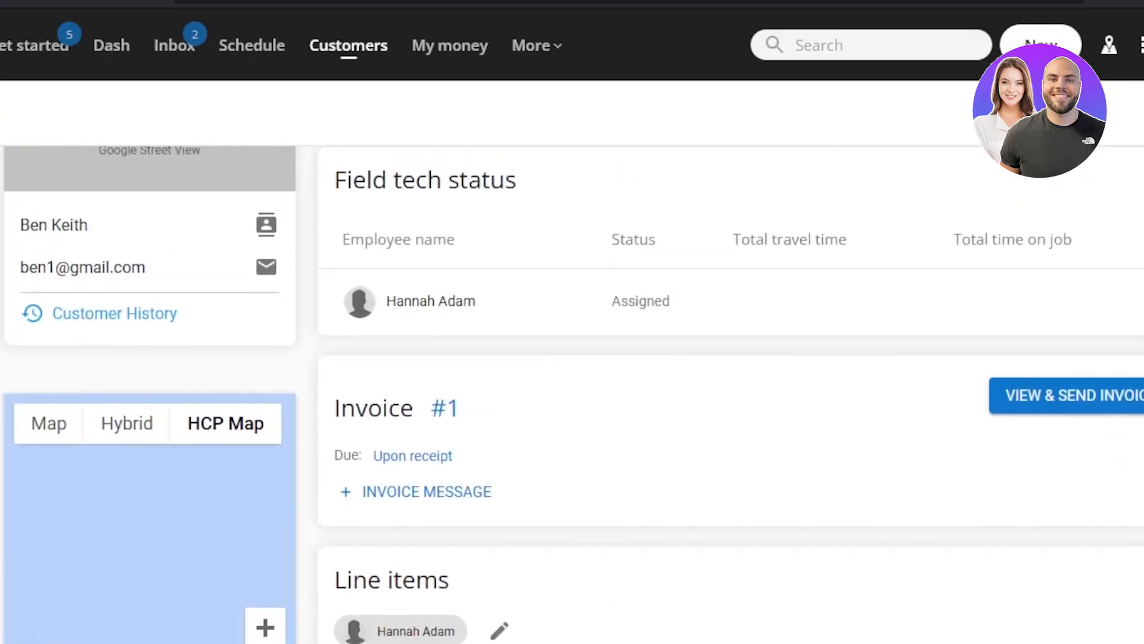
{"action": "scroll", "coordinate": [148, 232], "scroll_direction": "up", "scroll_amount": 2}
{"action": "scroll", "coordinate": [148, 239], "scroll_direction": "down", "scroll_amount": 5}
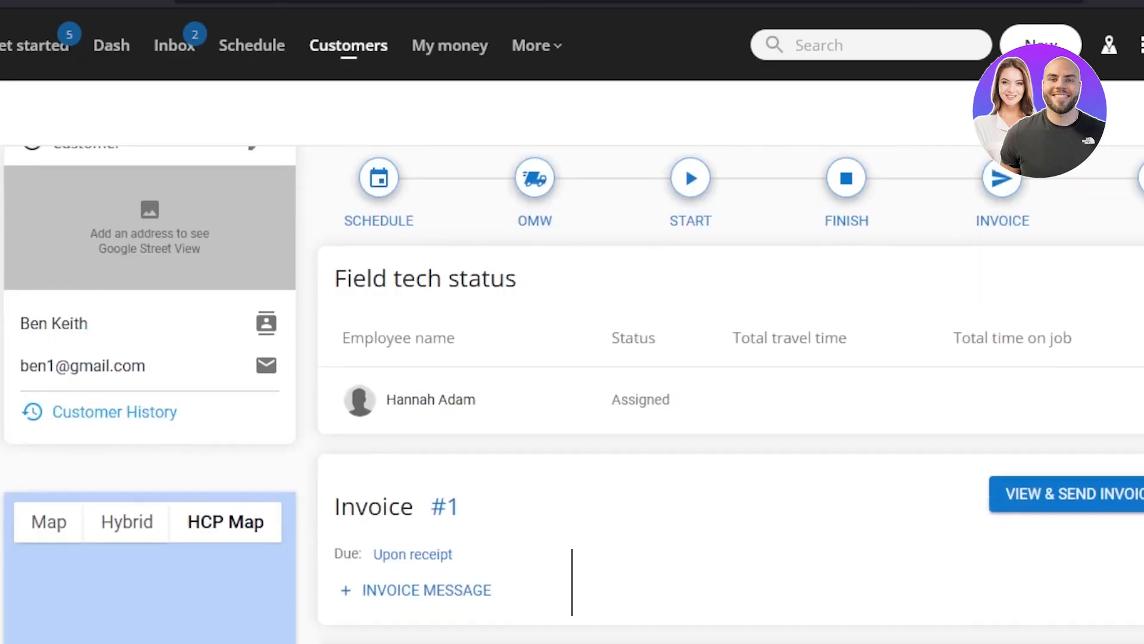
{"action": "scroll", "coordinate": [148, 238], "scroll_direction": "down", "scroll_amount": 2}
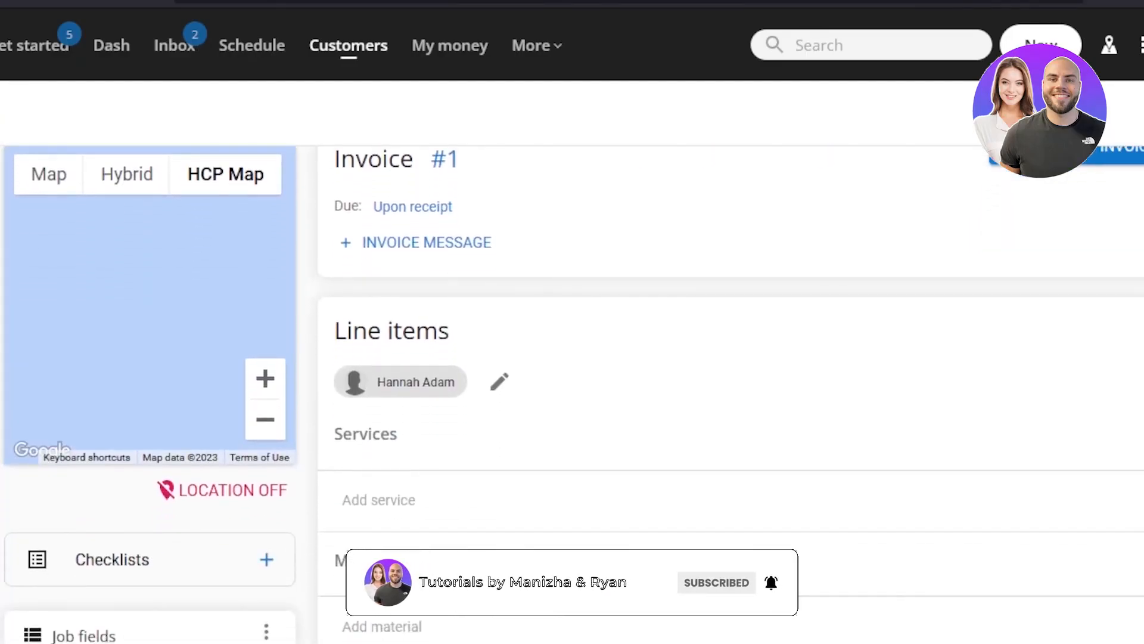
{"action": "scroll", "coordinate": [148, 238], "scroll_direction": "down", "scroll_amount": 4}
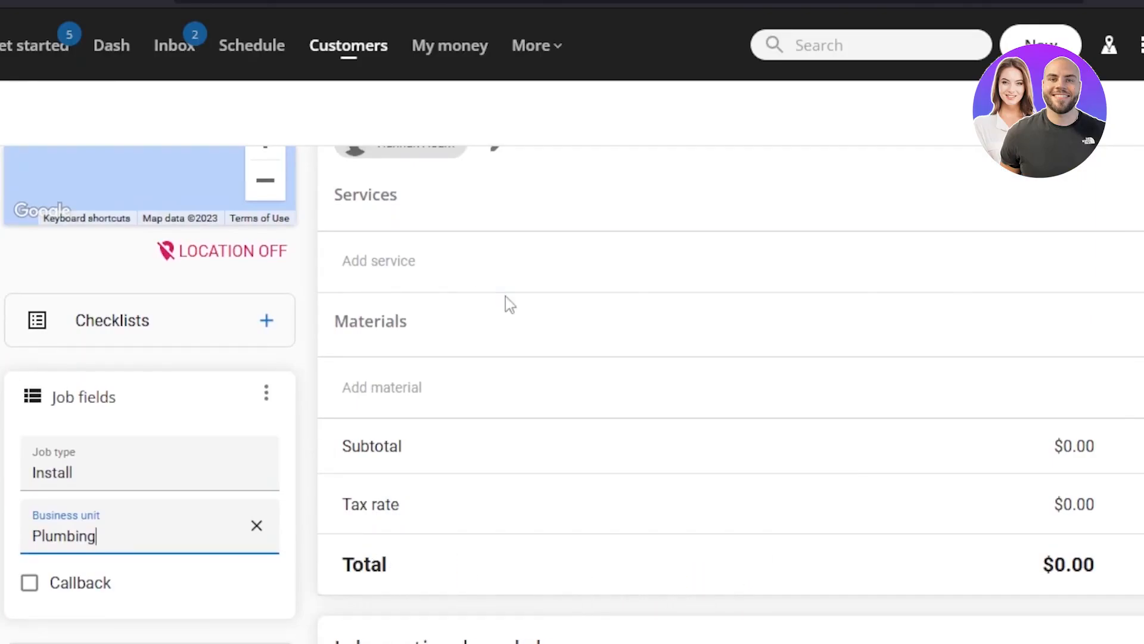
{"action": "scroll", "coordinate": [836, 596], "scroll_direction": "down", "scroll_amount": 3}
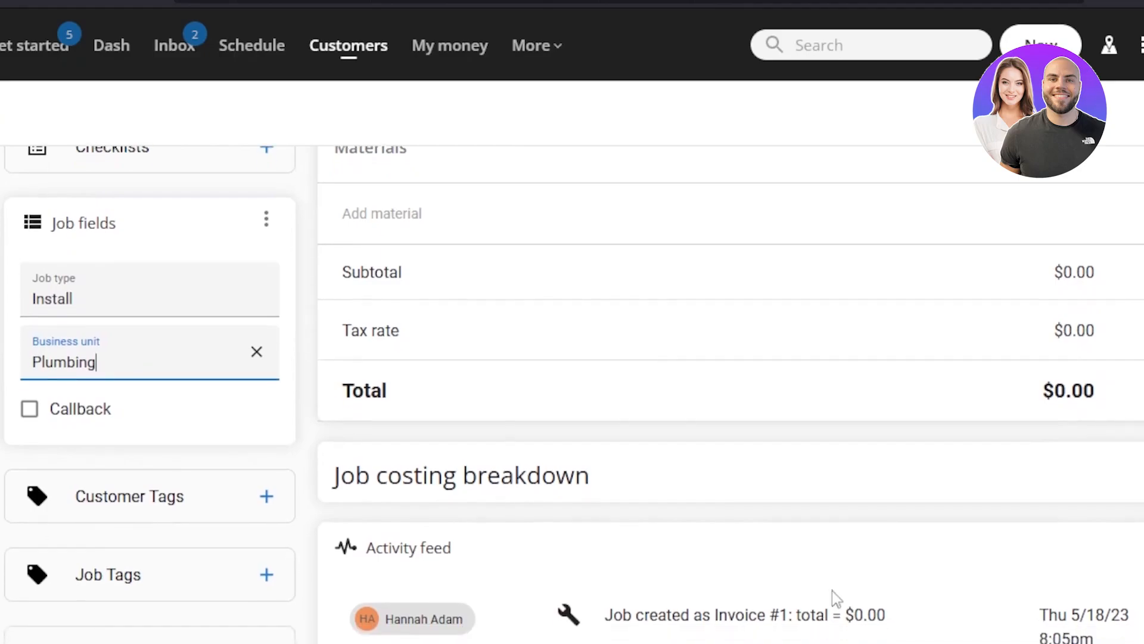
{"action": "left_click", "coordinate": [246, 505]}
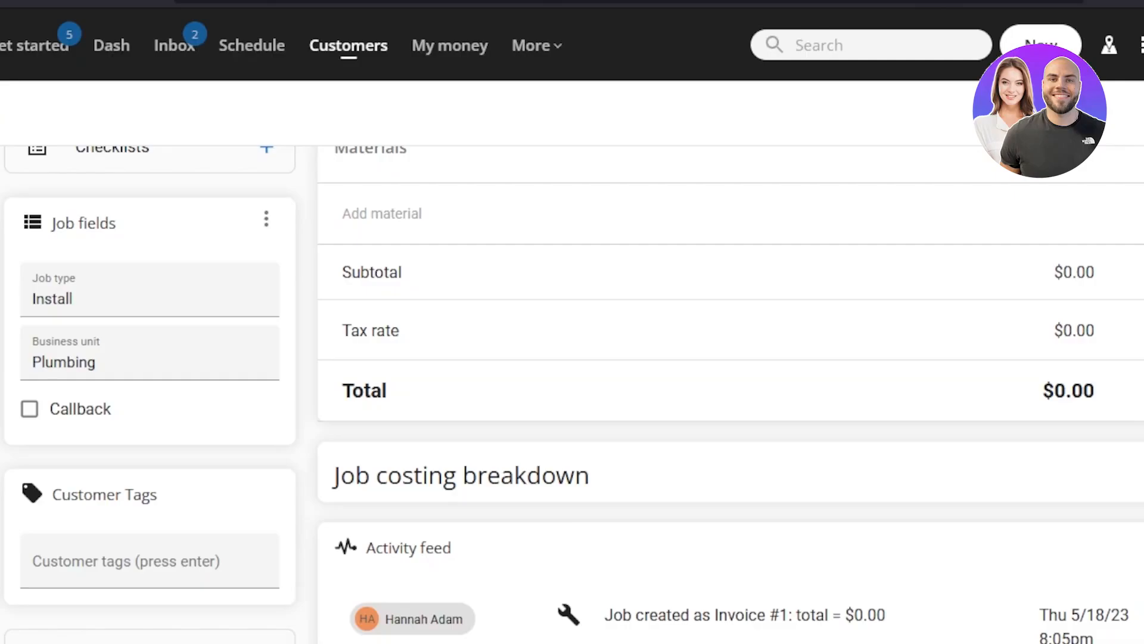
Open the file chooser for the job's attachments and close it without picking a file.
{"action": "scroll", "coordinate": [731, 393], "scroll_direction": "down", "scroll_amount": 4}
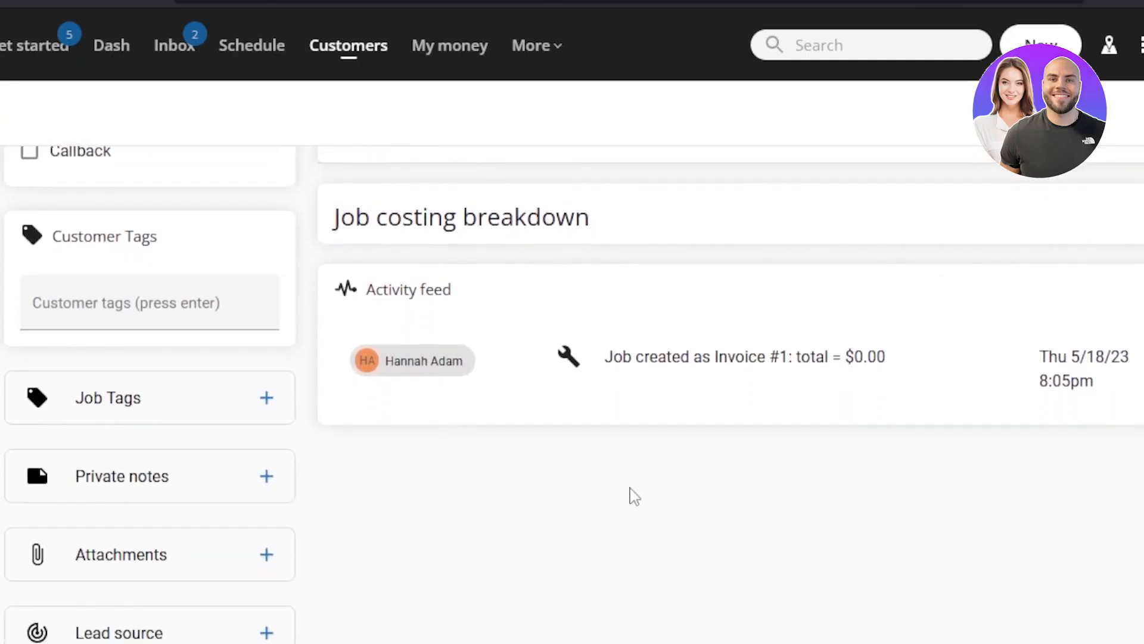
{"action": "left_click", "coordinate": [259, 554]}
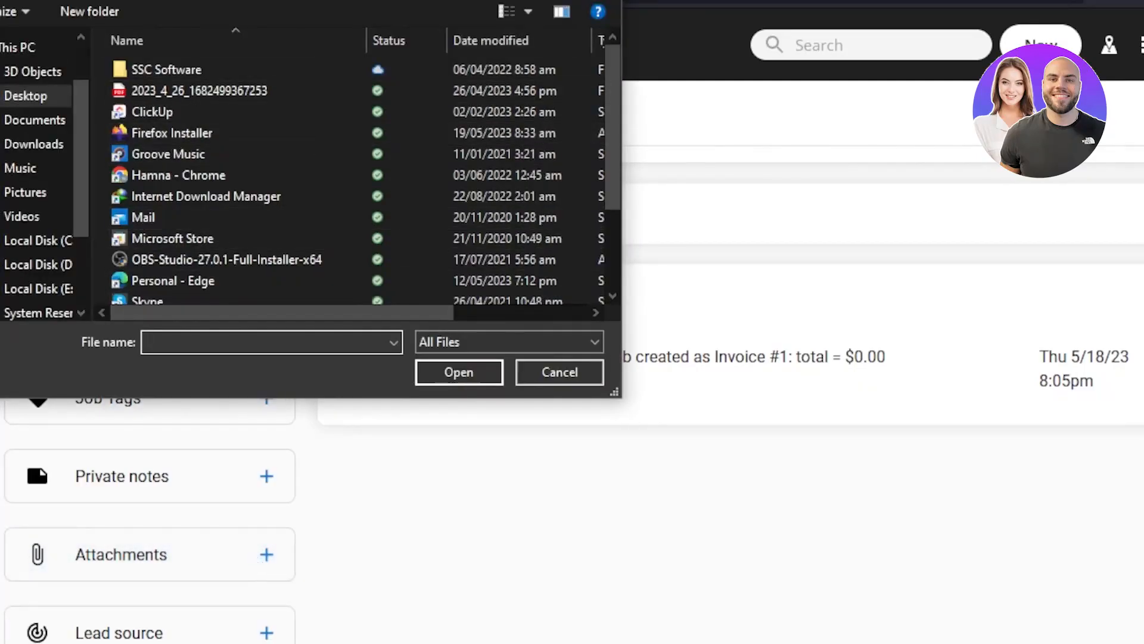
{"action": "left_click", "coordinate": [604, 0]}
Examine the job's progress stages from Schedule to Pay, its invoice section and the kinds of new records available.
{"action": "scroll", "coordinate": [822, 452], "scroll_direction": "up", "scroll_amount": 12}
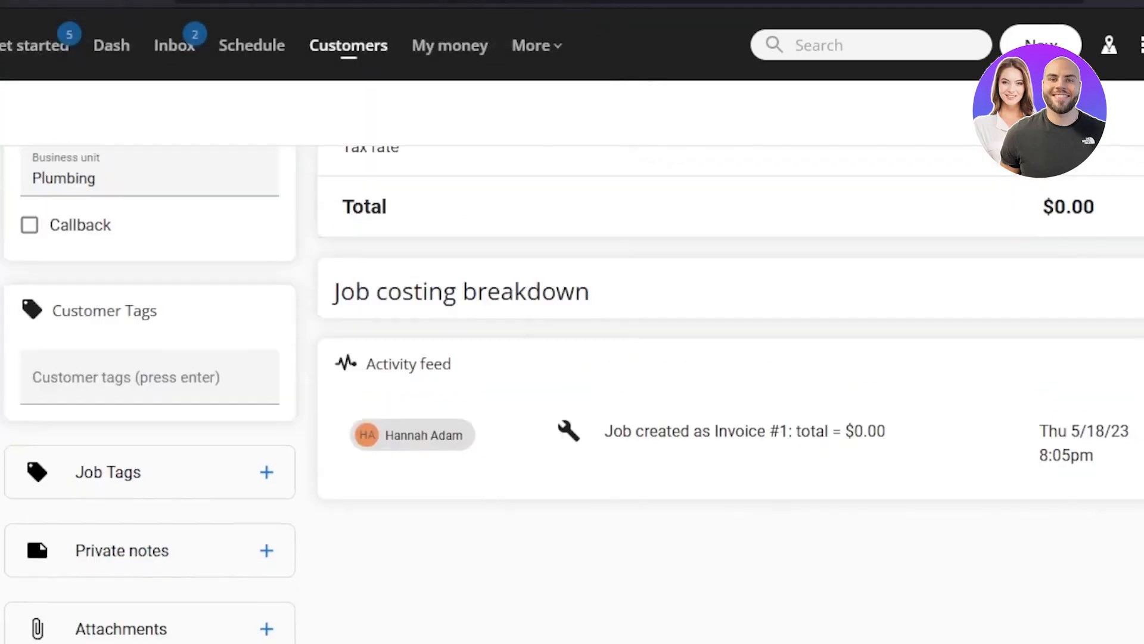
{"action": "scroll", "coordinate": [823, 451], "scroll_direction": "down", "scroll_amount": 5}
{"action": "scroll", "coordinate": [822, 452], "scroll_direction": "up", "scroll_amount": 5}
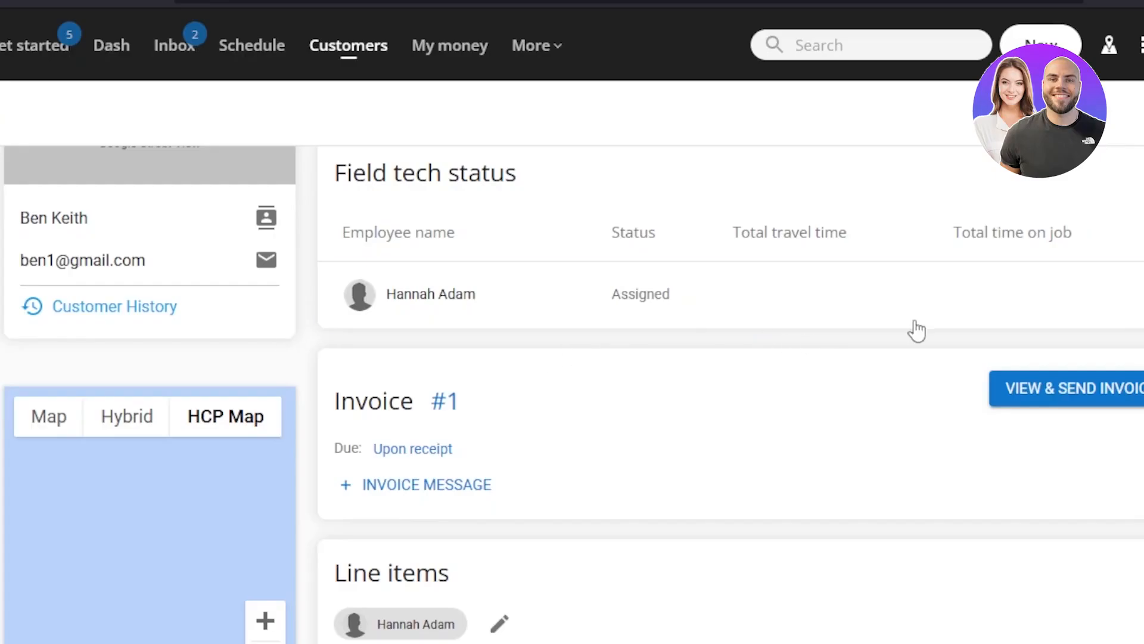
{"action": "scroll", "coordinate": [917, 329], "scroll_direction": "up", "scroll_amount": 1}
{"action": "scroll", "coordinate": [1109, 115], "scroll_direction": "up", "scroll_amount": 2}
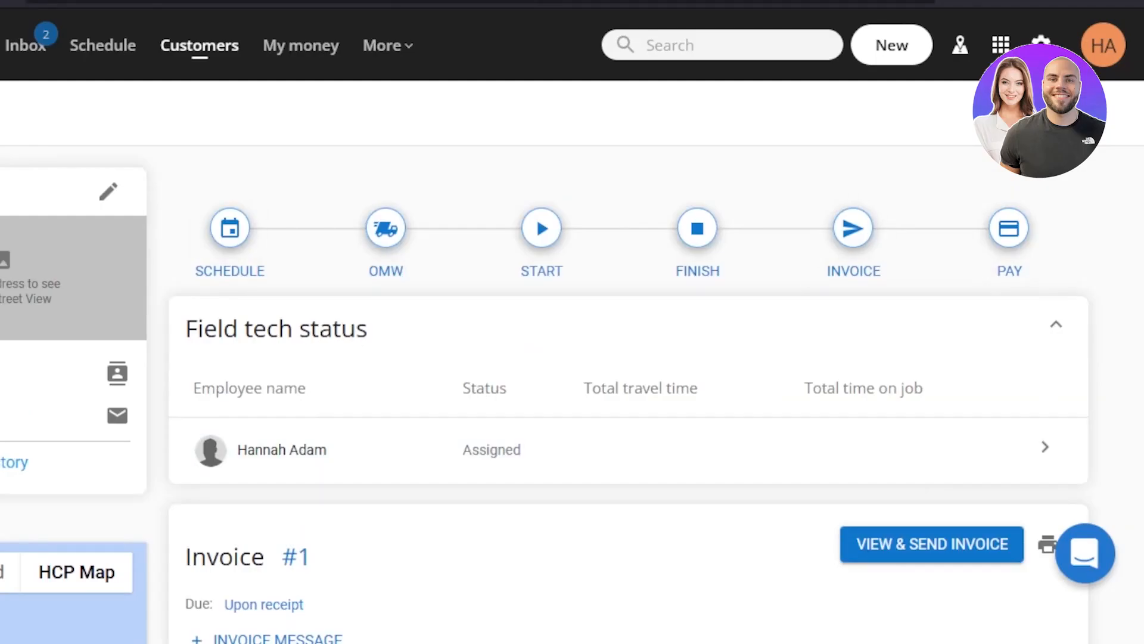
{"action": "scroll", "coordinate": [503, 386], "scroll_direction": "down", "scroll_amount": 5}
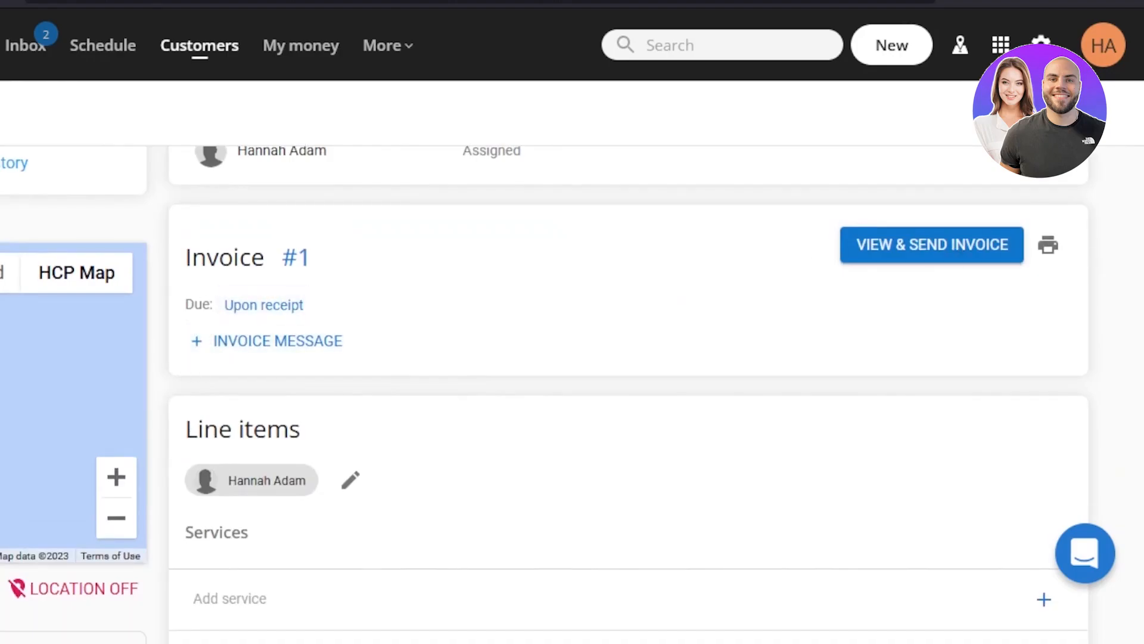
{"action": "scroll", "coordinate": [544, 394], "scroll_direction": "up", "scroll_amount": 5}
{"action": "left_click", "coordinate": [917, 46]}
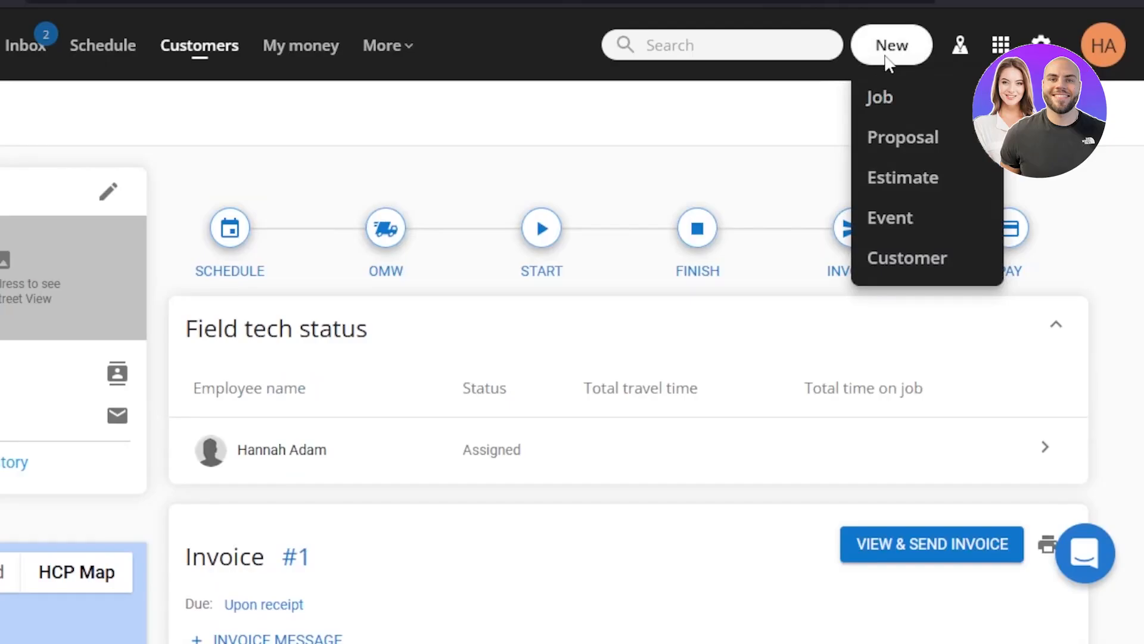
Open the job's invoice for viewing and sending, and examine its layout, payment options and customer view settings.
{"action": "scroll", "coordinate": [629, 394], "scroll_direction": "down", "scroll_amount": 3}
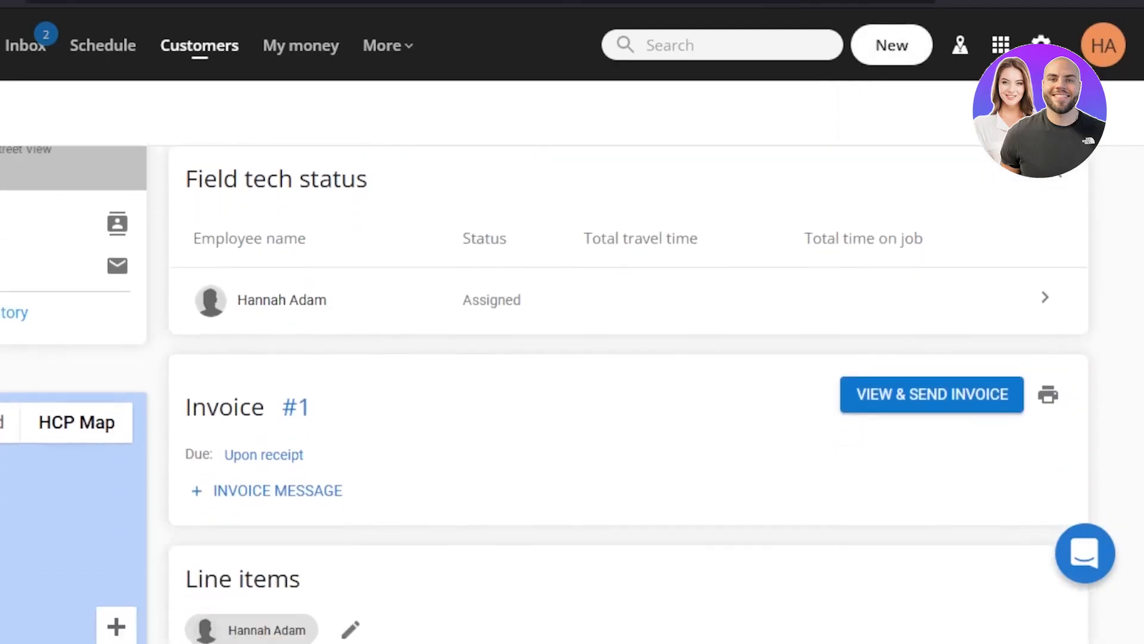
{"action": "scroll", "coordinate": [519, 298], "scroll_direction": "down", "scroll_amount": 3}
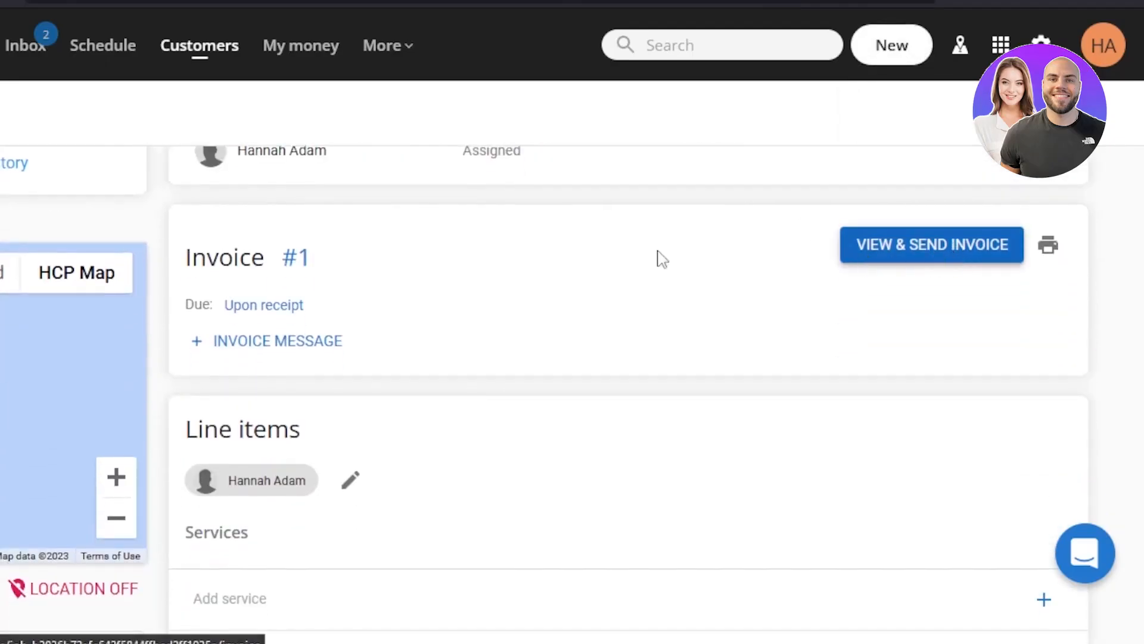
{"action": "left_click", "coordinate": [864, 250]}
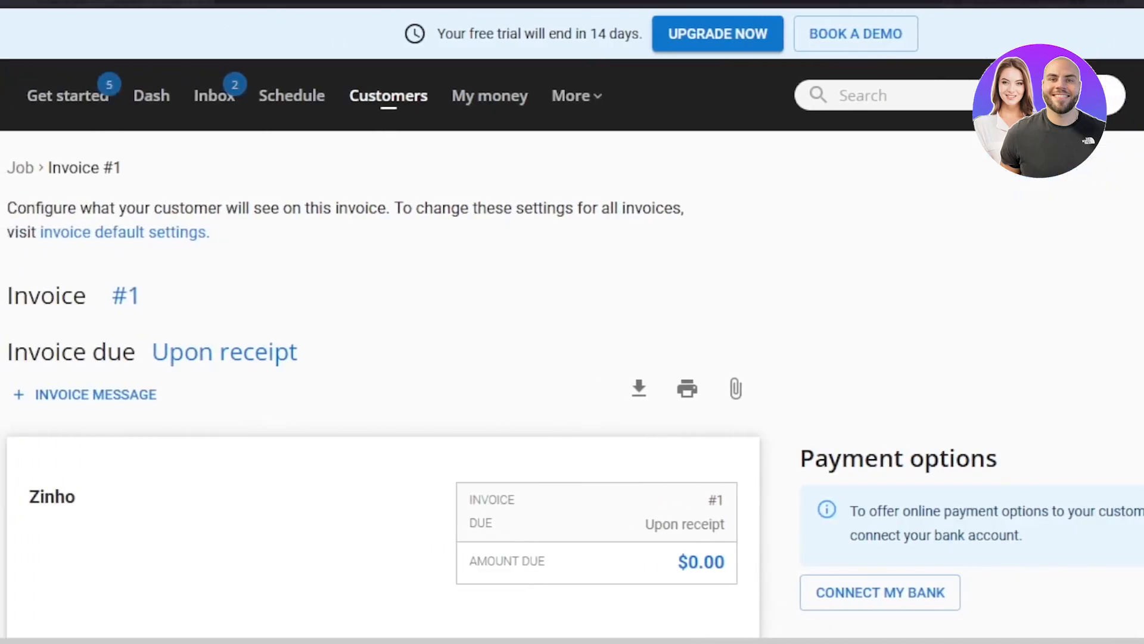
{"action": "scroll", "coordinate": [441, 460], "scroll_direction": "down", "scroll_amount": 5}
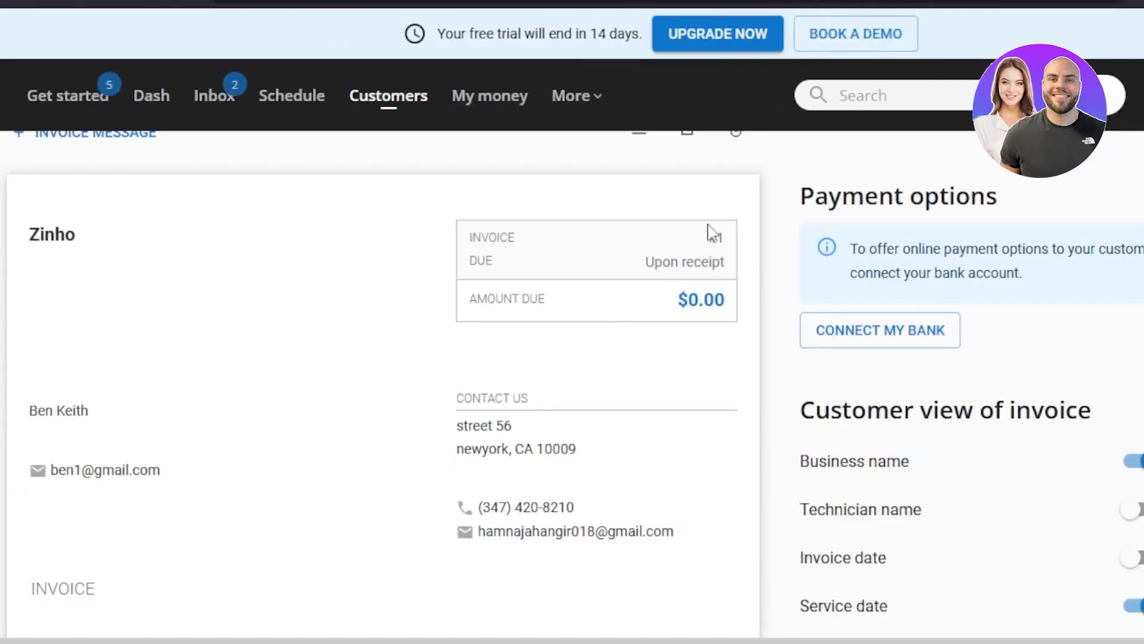
{"action": "scroll", "coordinate": [921, 331], "scroll_direction": "down", "scroll_amount": 5}
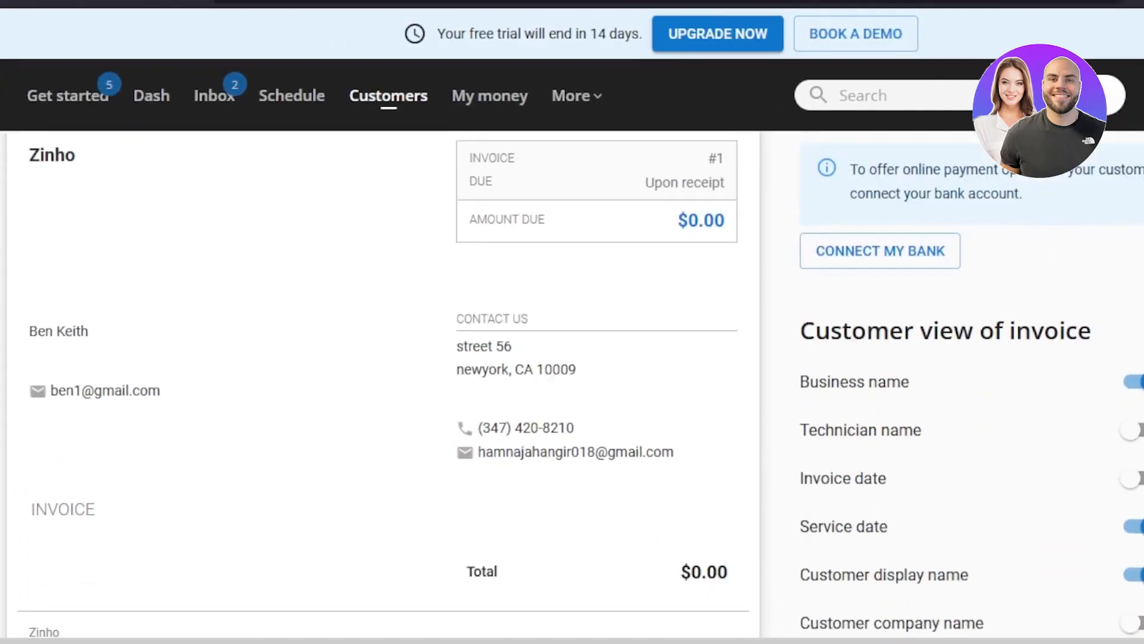
{"action": "scroll", "coordinate": [572, 389], "scroll_direction": "up", "scroll_amount": 7}
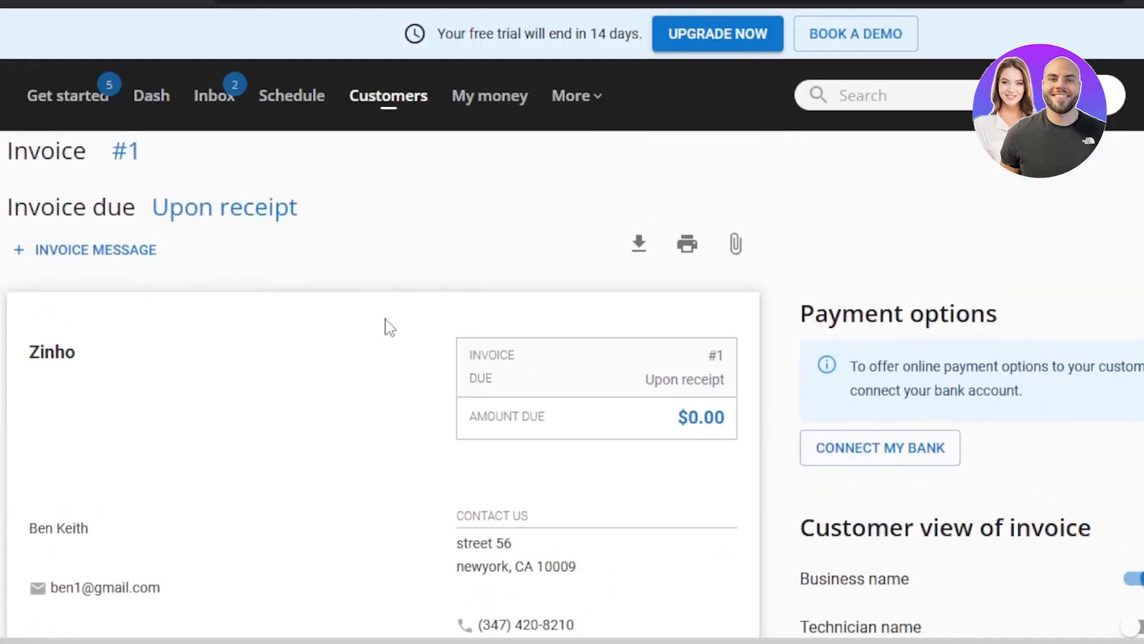
Open the invoice message editor, cancel it without entering a message, and return to the job page.
{"action": "left_click", "coordinate": [90, 255]}
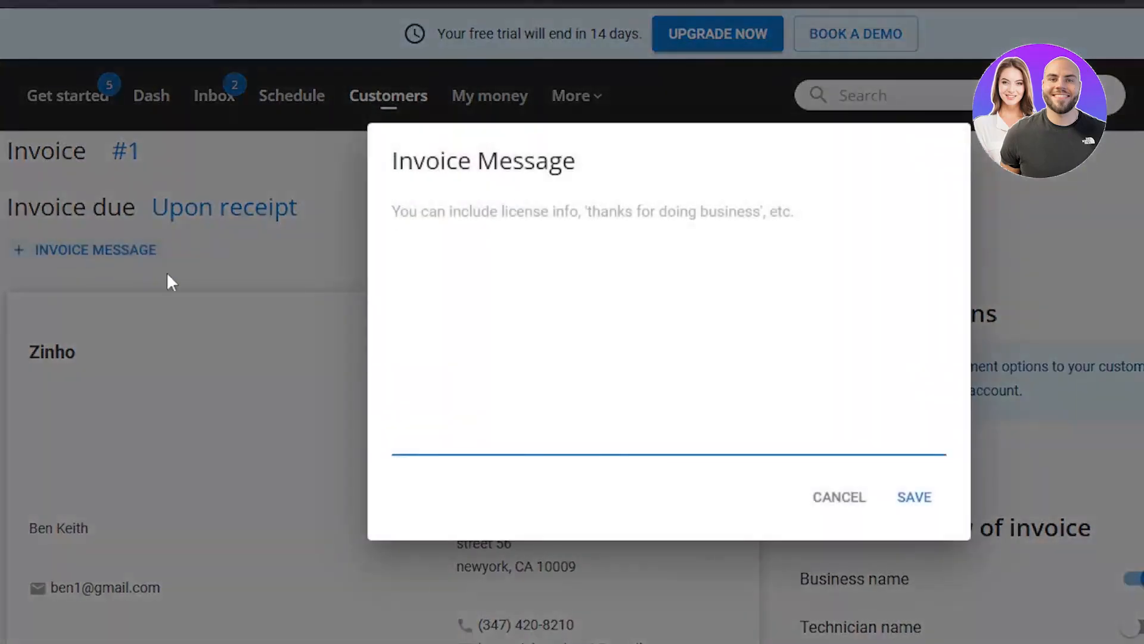
{"action": "left_click", "coordinate": [838, 497]}
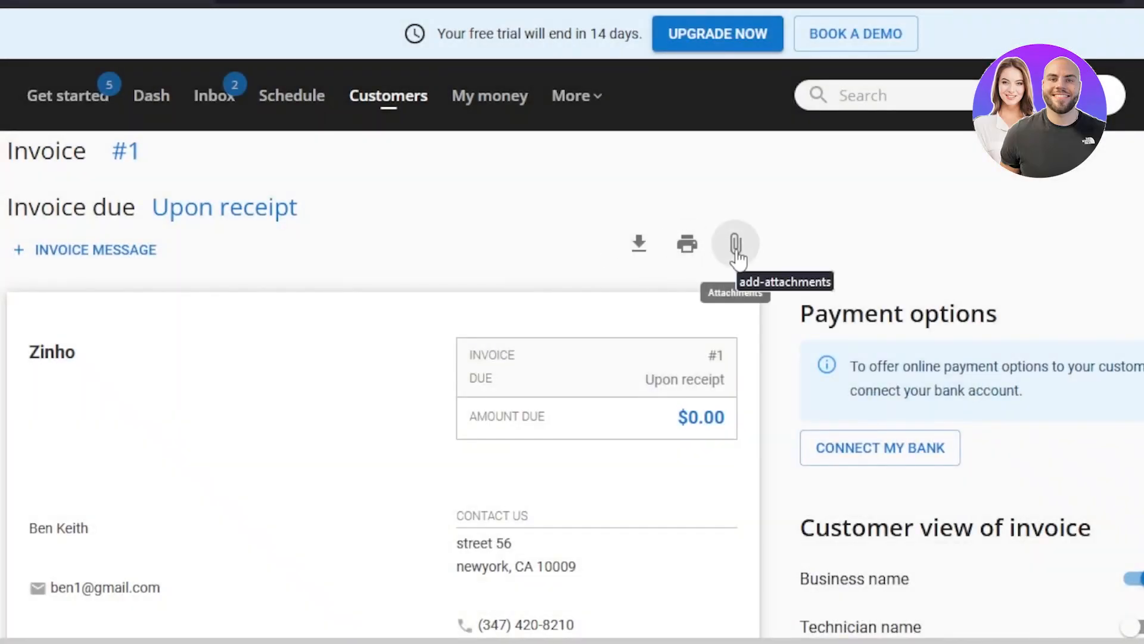
{"action": "scroll", "coordinate": [762, 217], "scroll_direction": "down", "scroll_amount": 1}
{"action": "scroll", "coordinate": [761, 217], "scroll_direction": "up", "scroll_amount": 3}
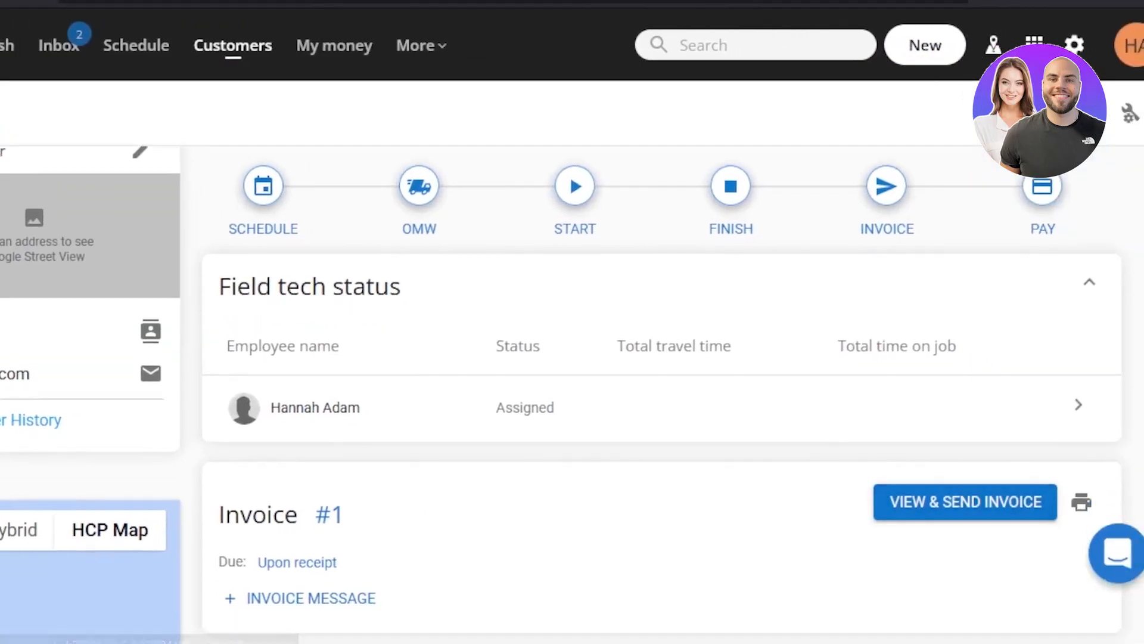
Start a new estimate from the job page.
{"action": "scroll", "coordinate": [1003, 168], "scroll_direction": "up", "scroll_amount": 1}
{"action": "left_click", "coordinate": [925, 53]}
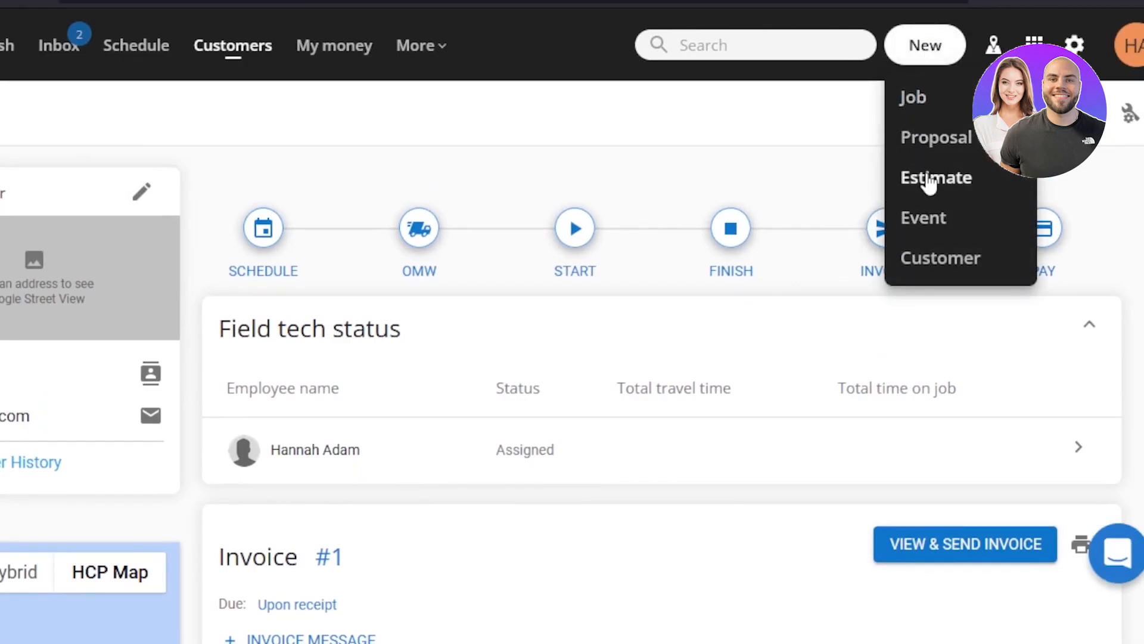
{"action": "left_click", "coordinate": [929, 182]}
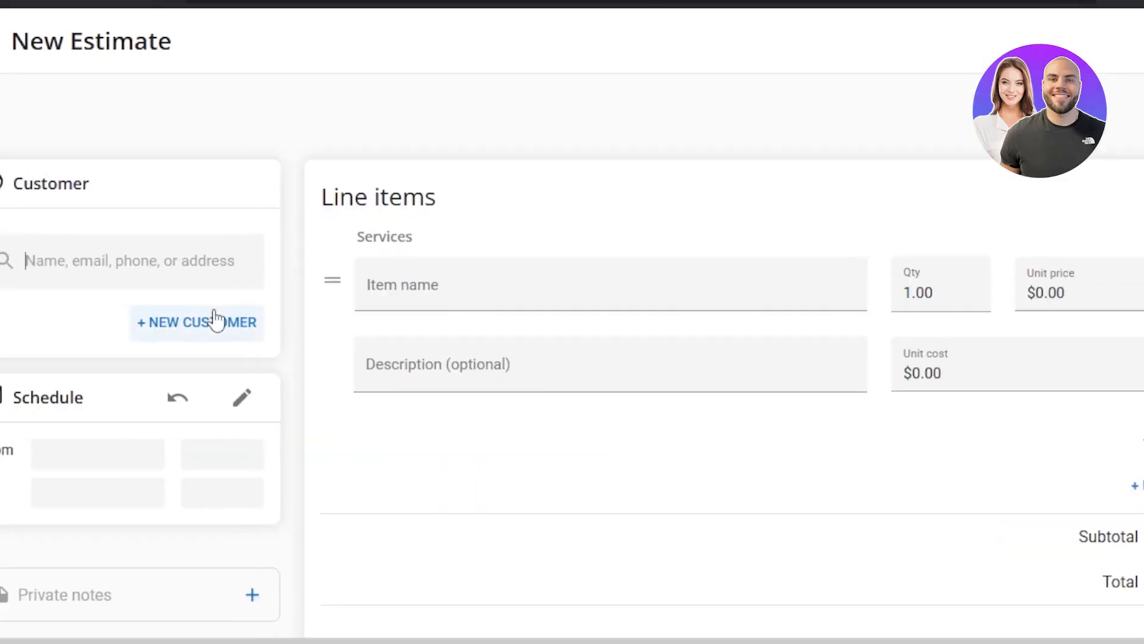
Search for an existing customer by first name, but add a new customer with a first name to the estimate instead.
{"action": "left_click", "coordinate": [173, 259]}
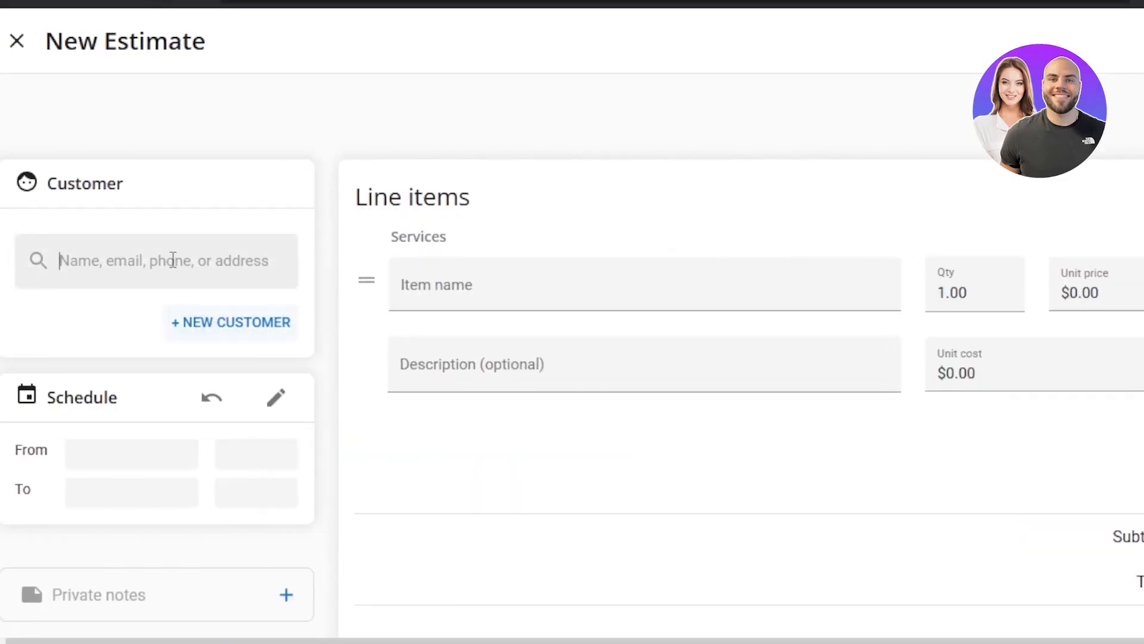
{"action": "type", "text": "ben"}
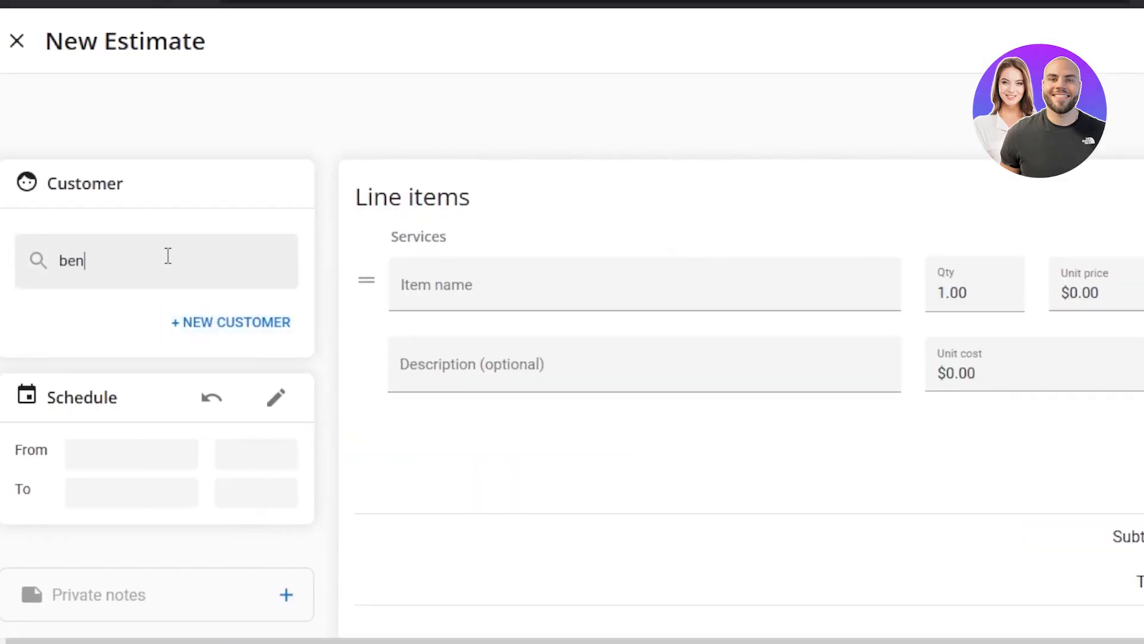
{"action": "left_click", "coordinate": [196, 322]}
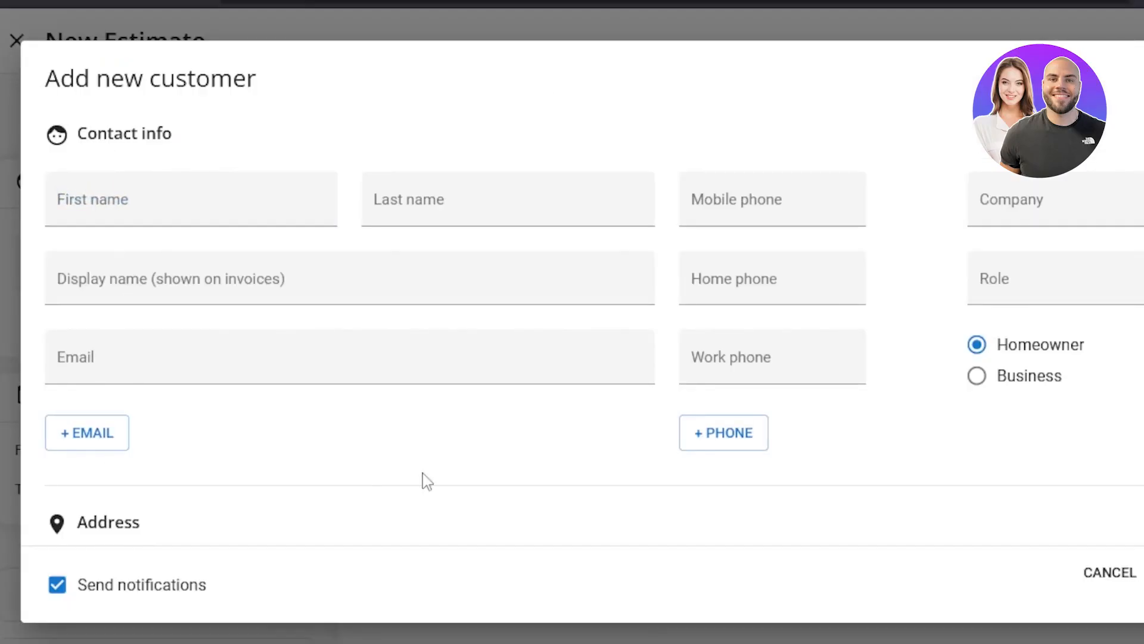
{"action": "left_click", "coordinate": [163, 208]}
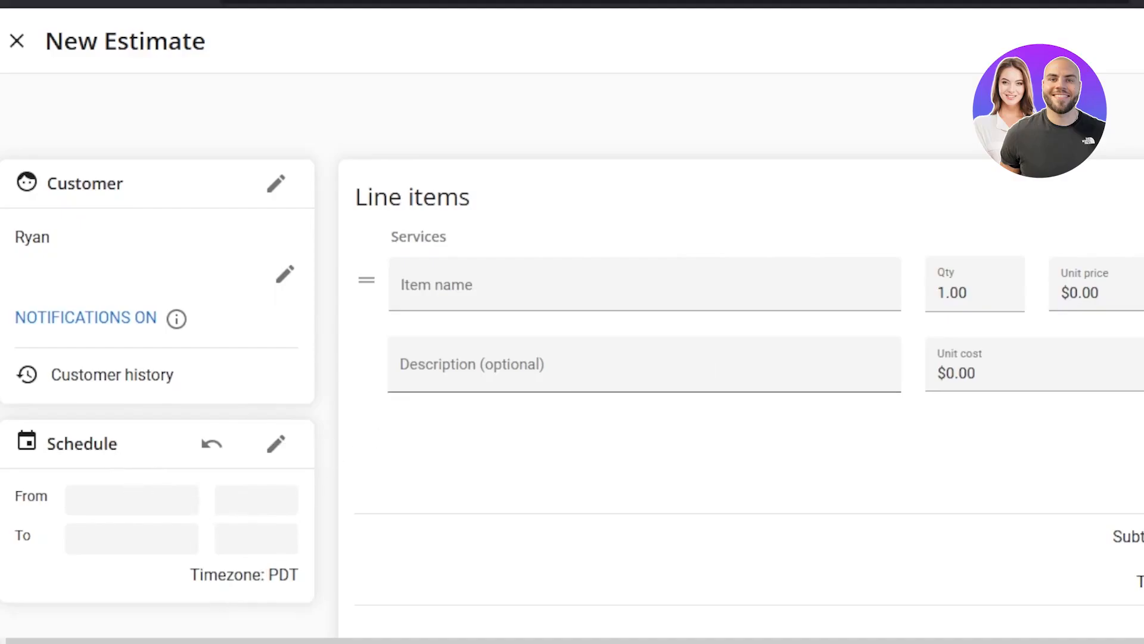
Fill in the estimate's first service line item as "test" with a unit price of $100.
{"action": "scroll", "coordinate": [322, 465], "scroll_direction": "down", "scroll_amount": 1}
{"action": "left_click", "coordinate": [628, 225]}
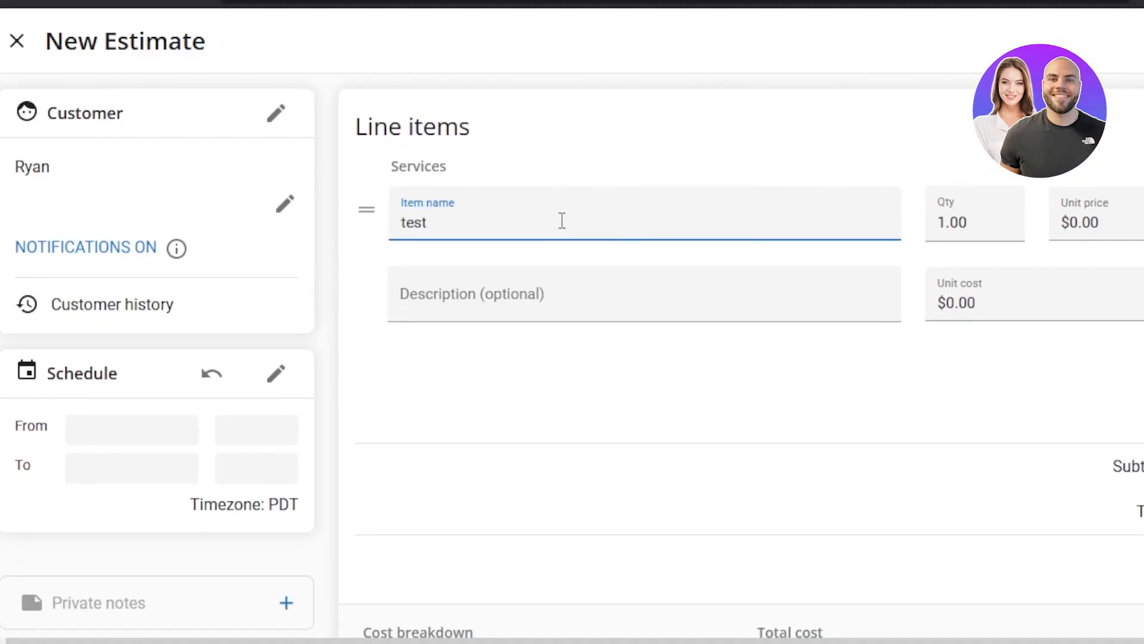
{"action": "left_click", "coordinate": [942, 223]}
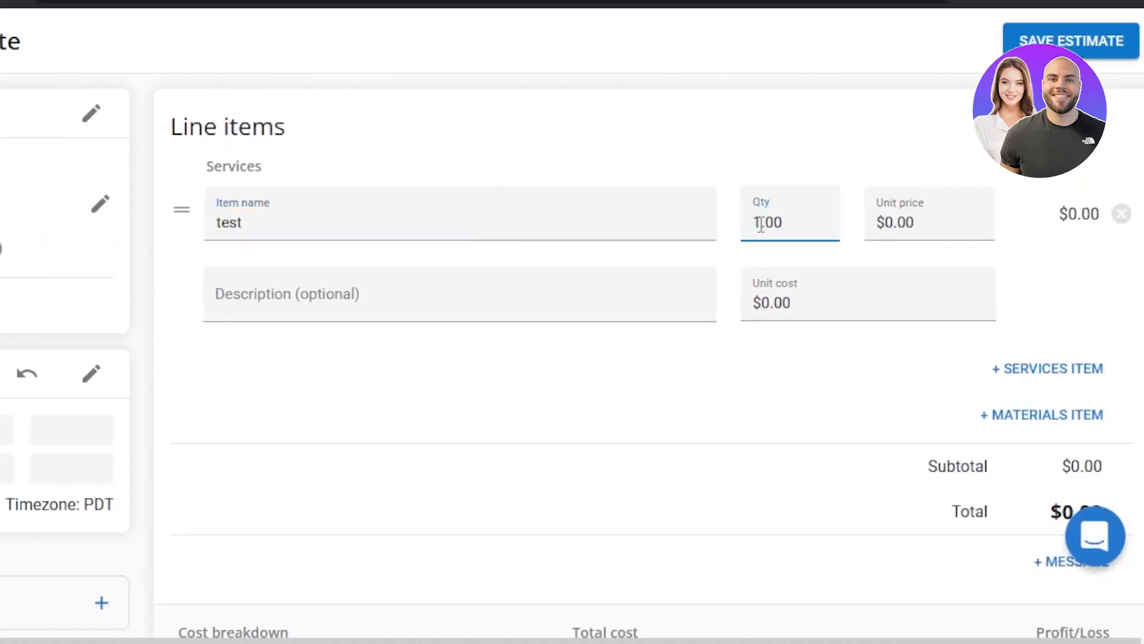
{"action": "left_click", "coordinate": [892, 222]}
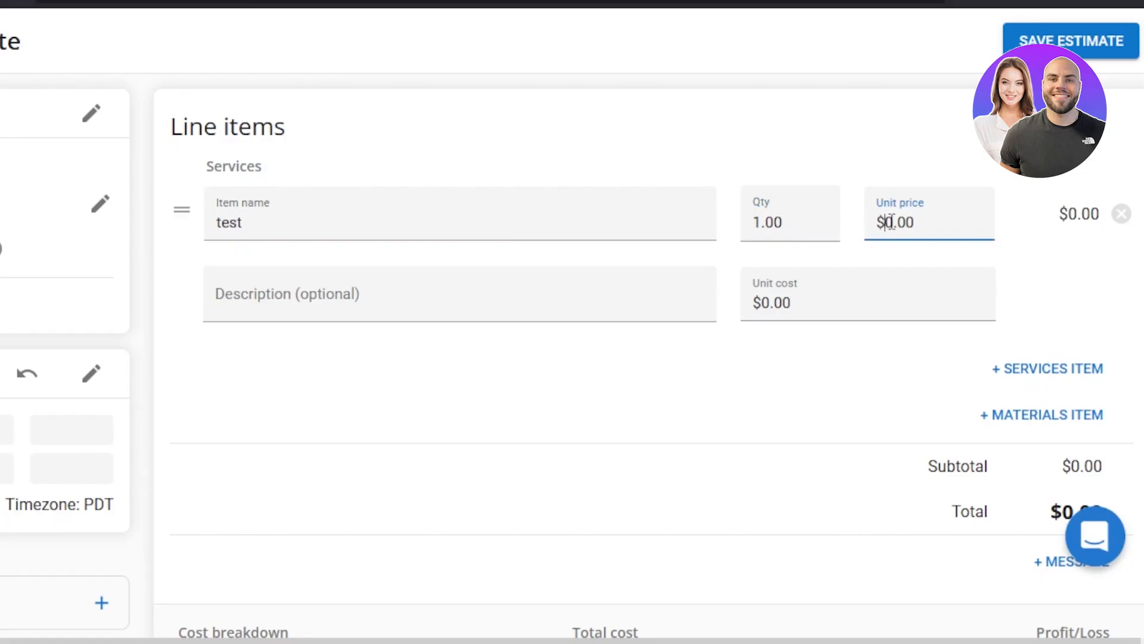
{"action": "type", "text": "10"}
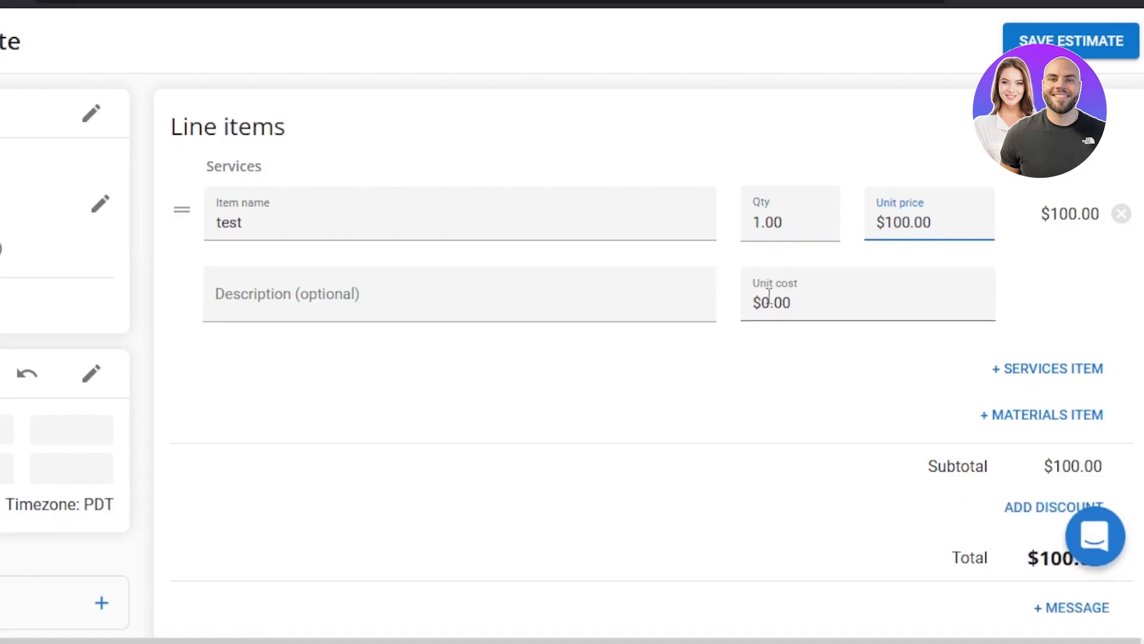
Add a second service item named "test 2" with a quantity of 2 and a unit price of $100.
{"action": "left_click", "coordinate": [1033, 370]}
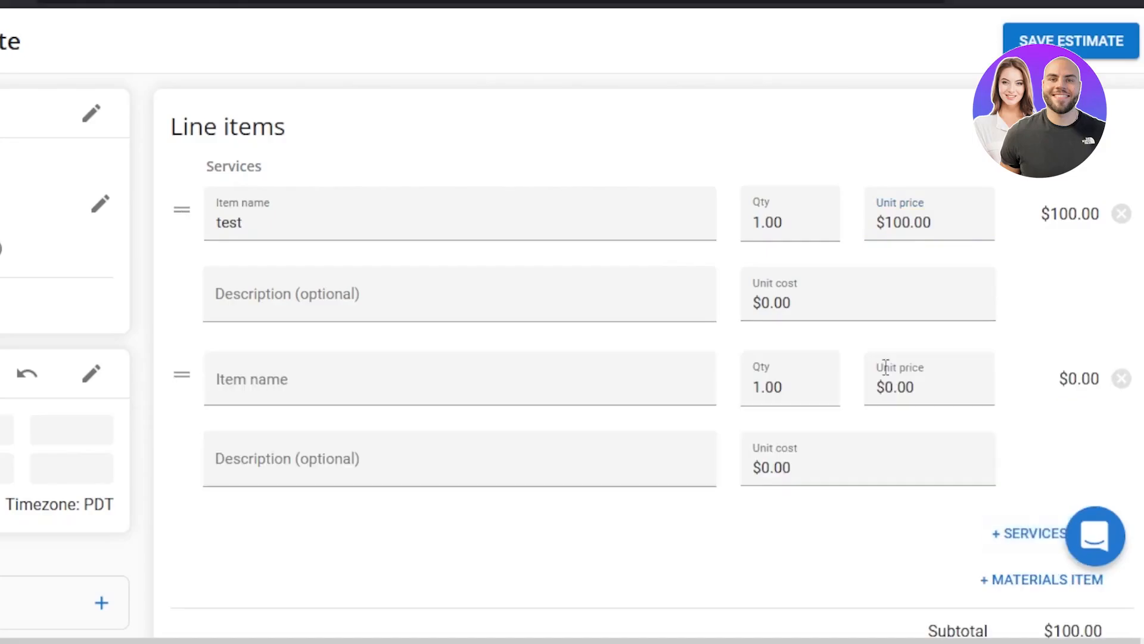
{"action": "left_click", "coordinate": [255, 301]}
{"action": "left_click", "coordinate": [255, 396]}
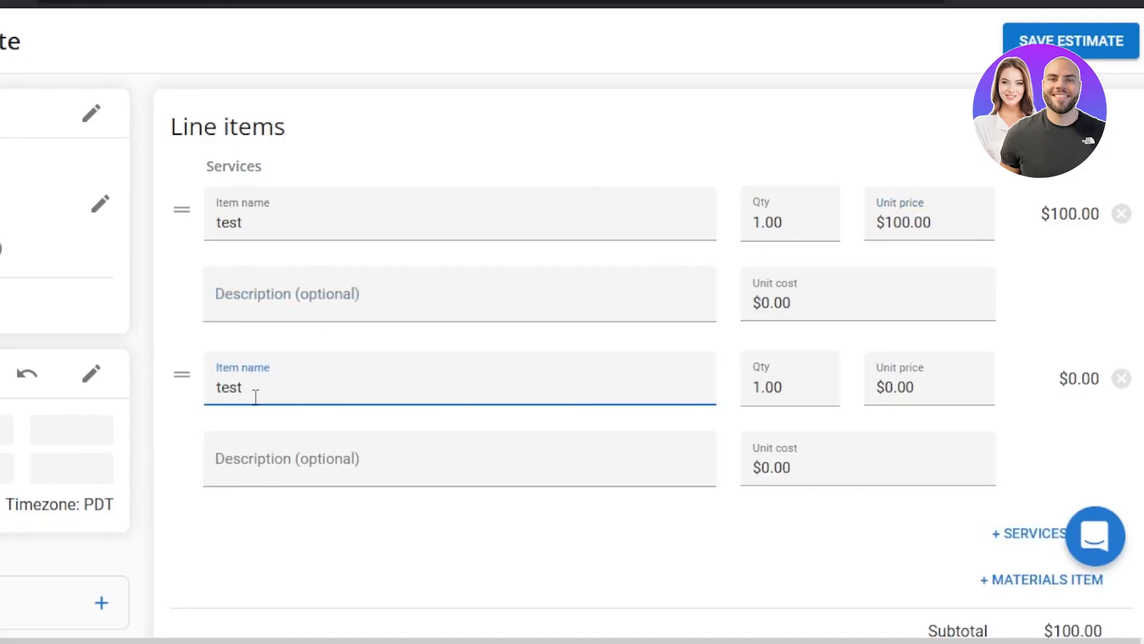
{"action": "left_click", "coordinate": [760, 388]}
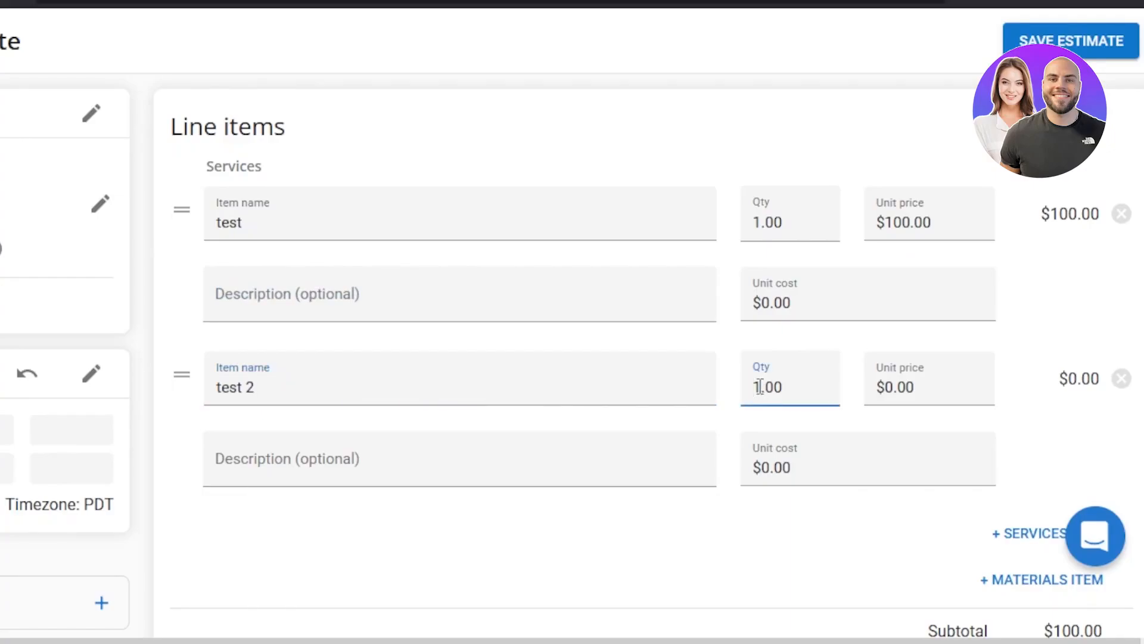
{"action": "type", "text": "2"}
{"action": "key", "text": "Delete"}
{"action": "left_click", "coordinate": [893, 389]}
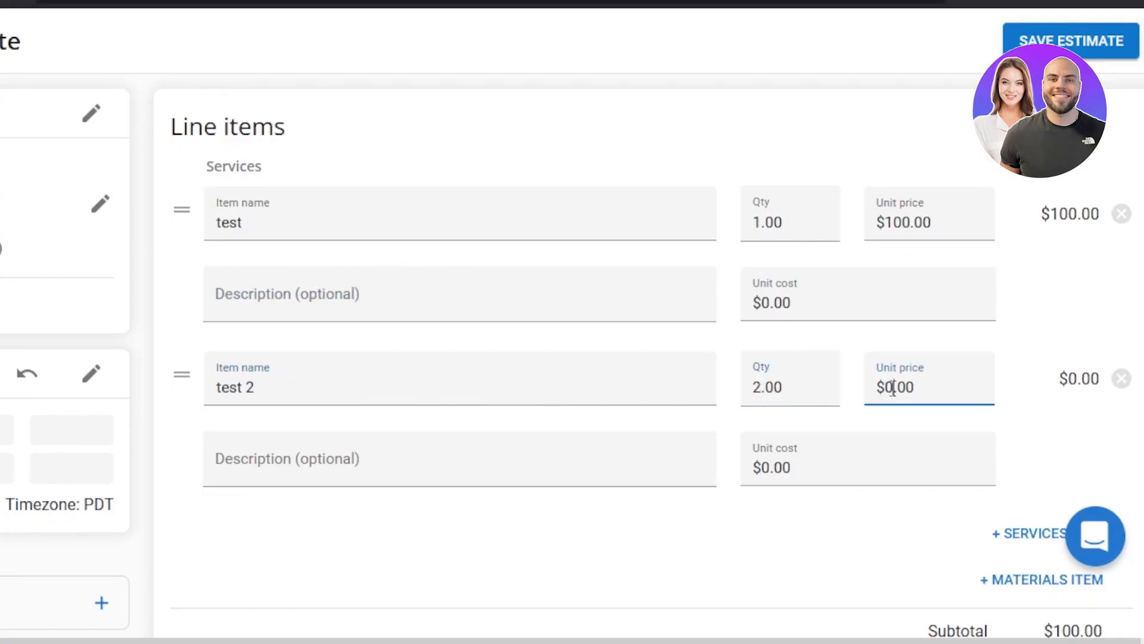
{"action": "type", "text": "100"}
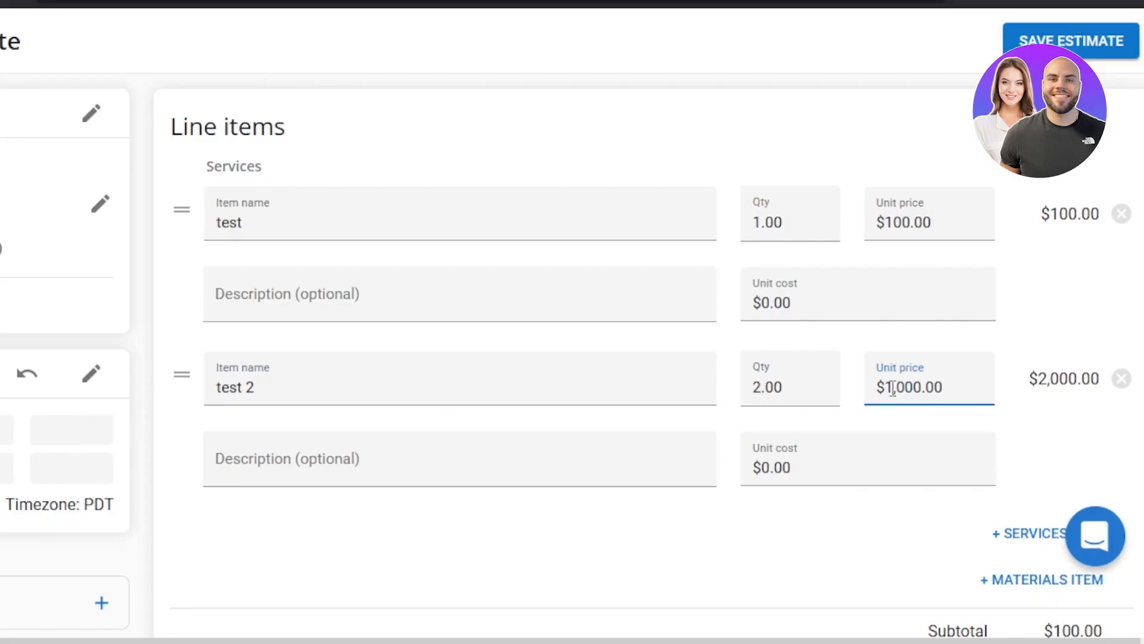
{"action": "key", "text": "BackSpace"}
Add the message "thanks for doing business" to the estimate and save the message.
{"action": "scroll", "coordinate": [893, 389], "scroll_direction": "down", "scroll_amount": 4}
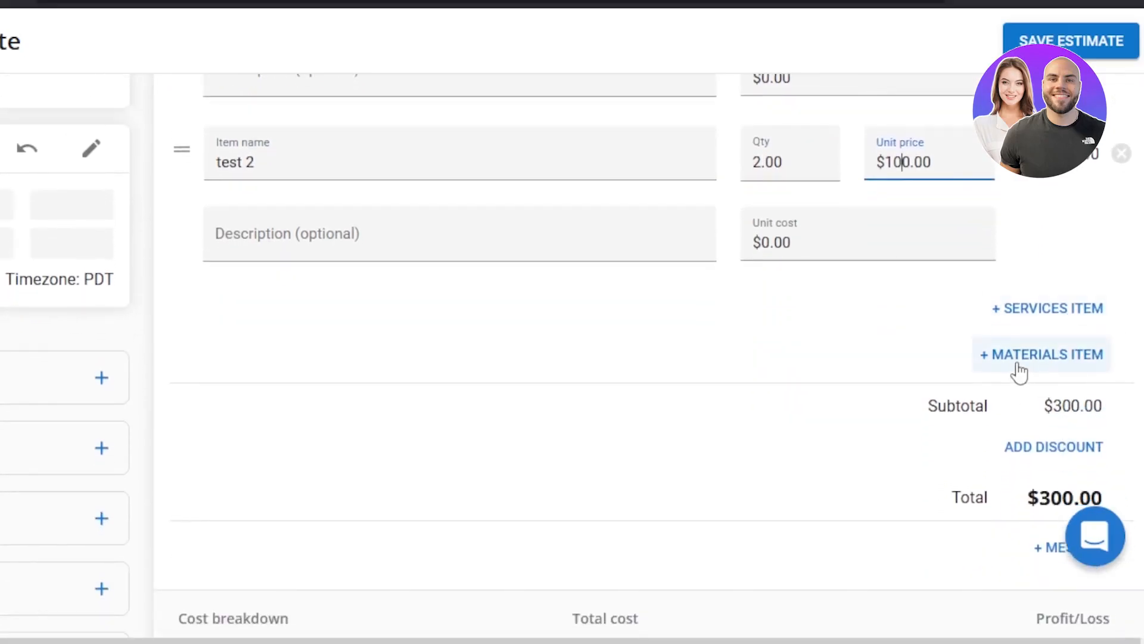
{"action": "scroll", "coordinate": [1014, 358], "scroll_direction": "down", "scroll_amount": 2}
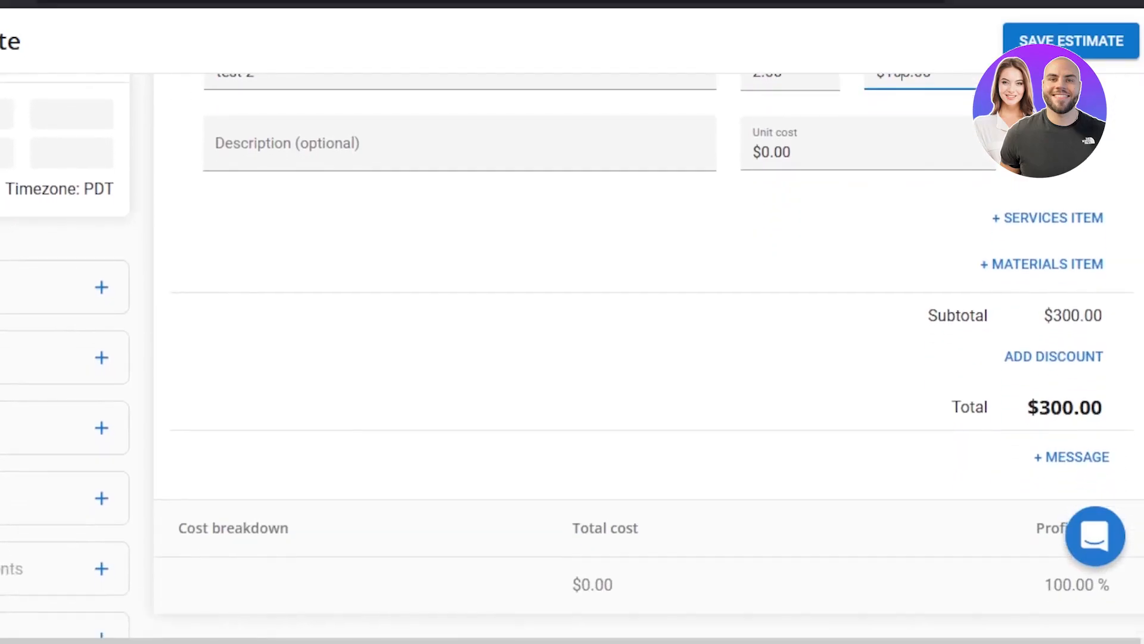
{"action": "scroll", "coordinate": [540, 471], "scroll_direction": "down", "scroll_amount": 2}
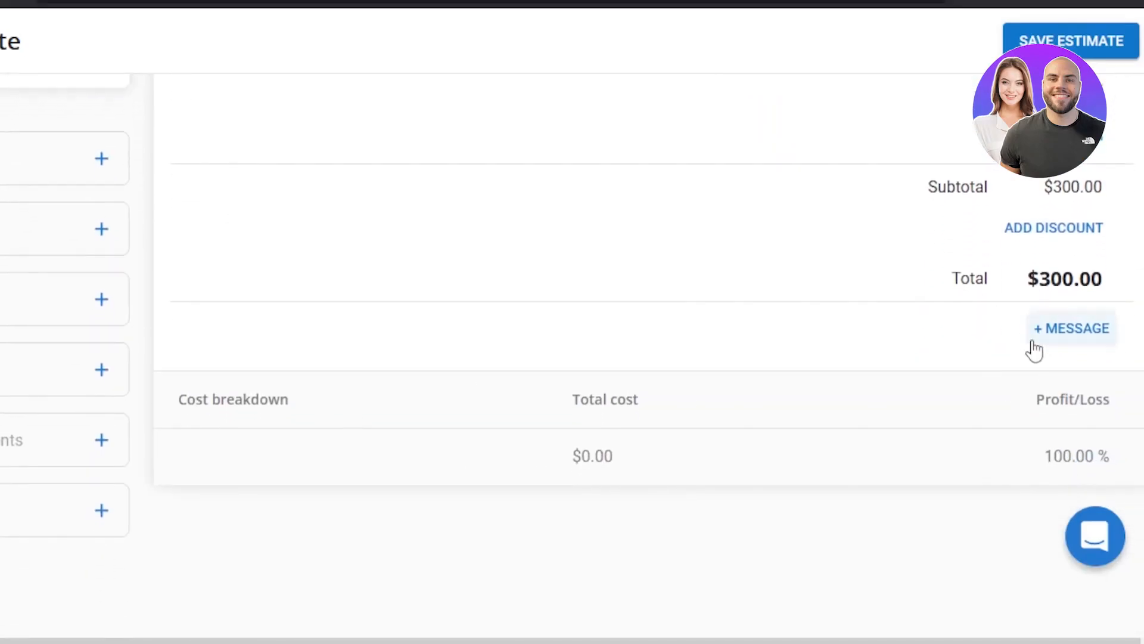
{"action": "left_click", "coordinate": [1067, 334]}
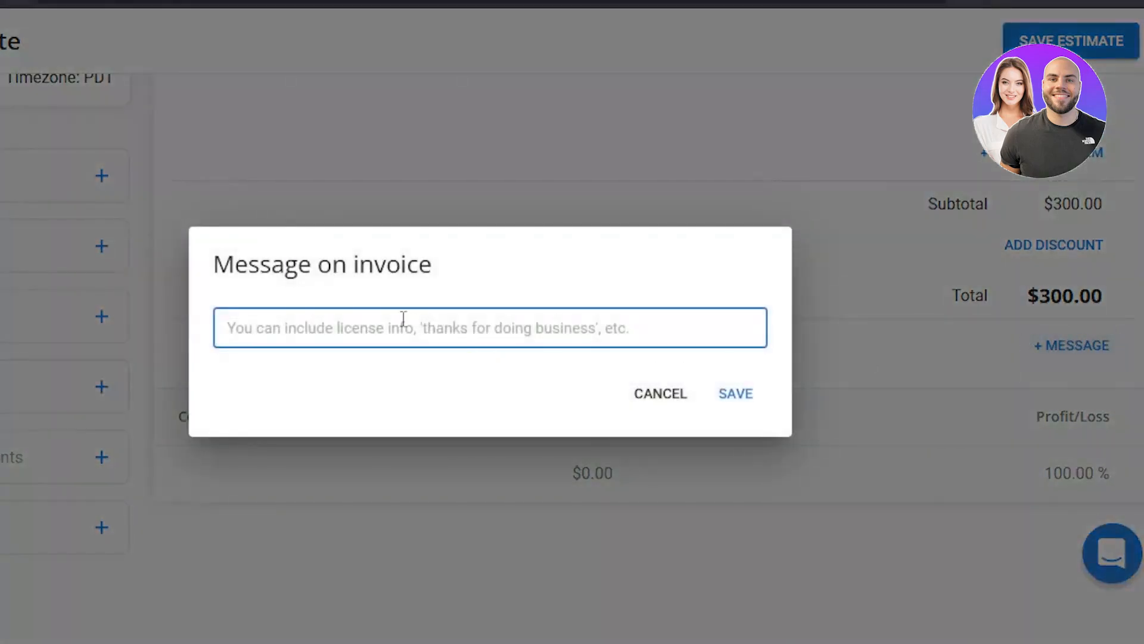
{"action": "type", "text": "thanks for"}
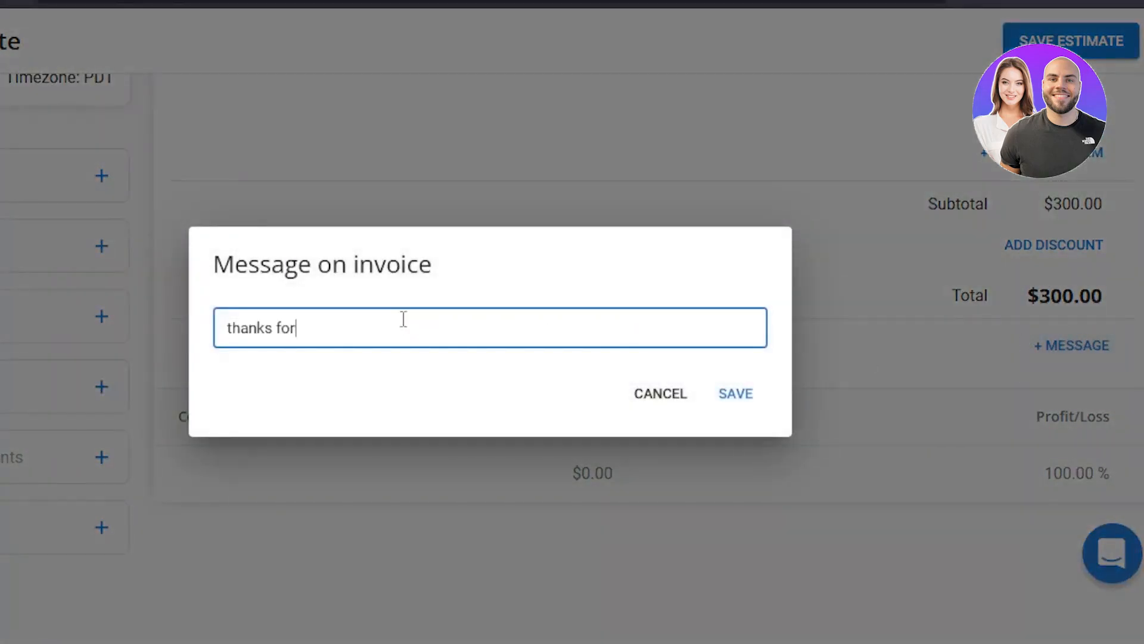
{"action": "type", "text": " doing business"}
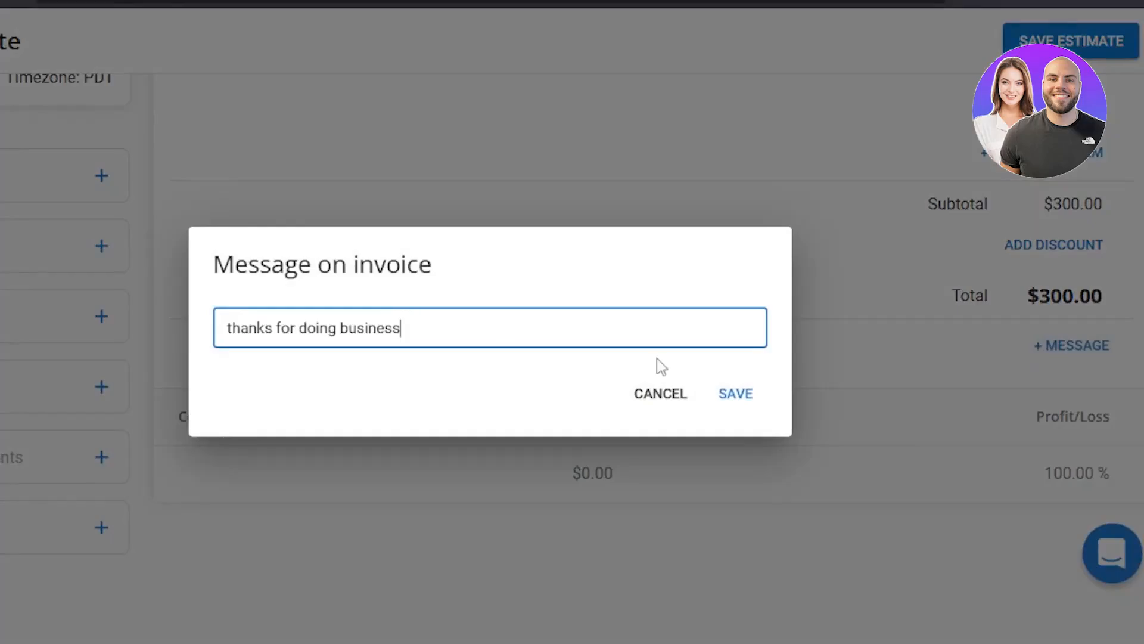
{"action": "left_click", "coordinate": [725, 392]}
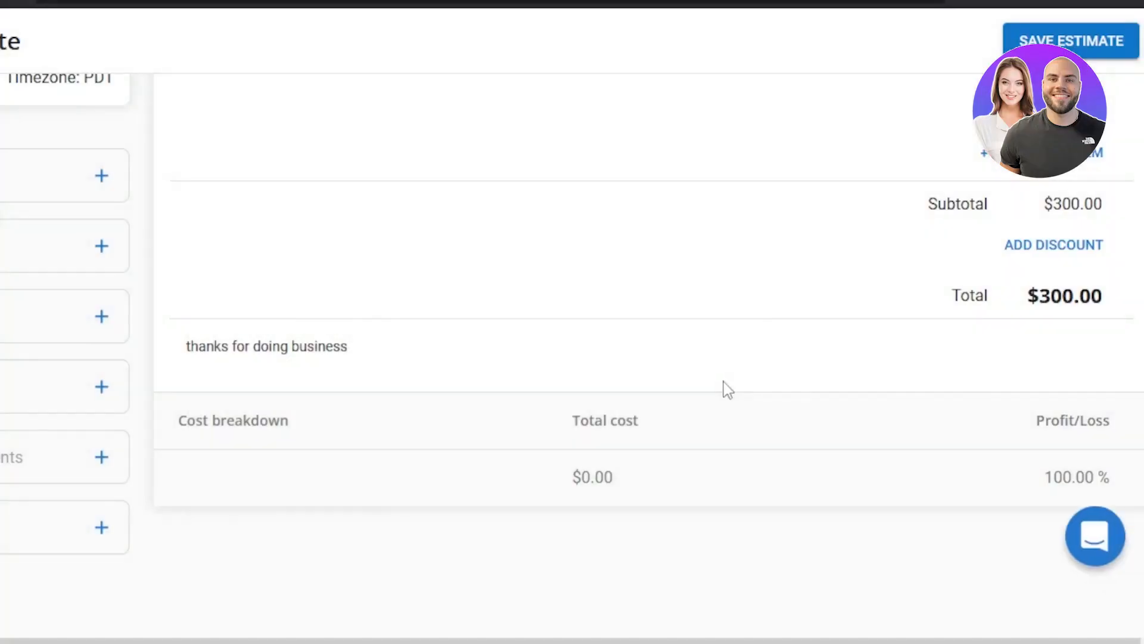
View the estimate's scheduling calendar, close it without choosing a time, and save the estimate.
{"action": "scroll", "coordinate": [572, 357], "scroll_direction": "up", "scroll_amount": 8}
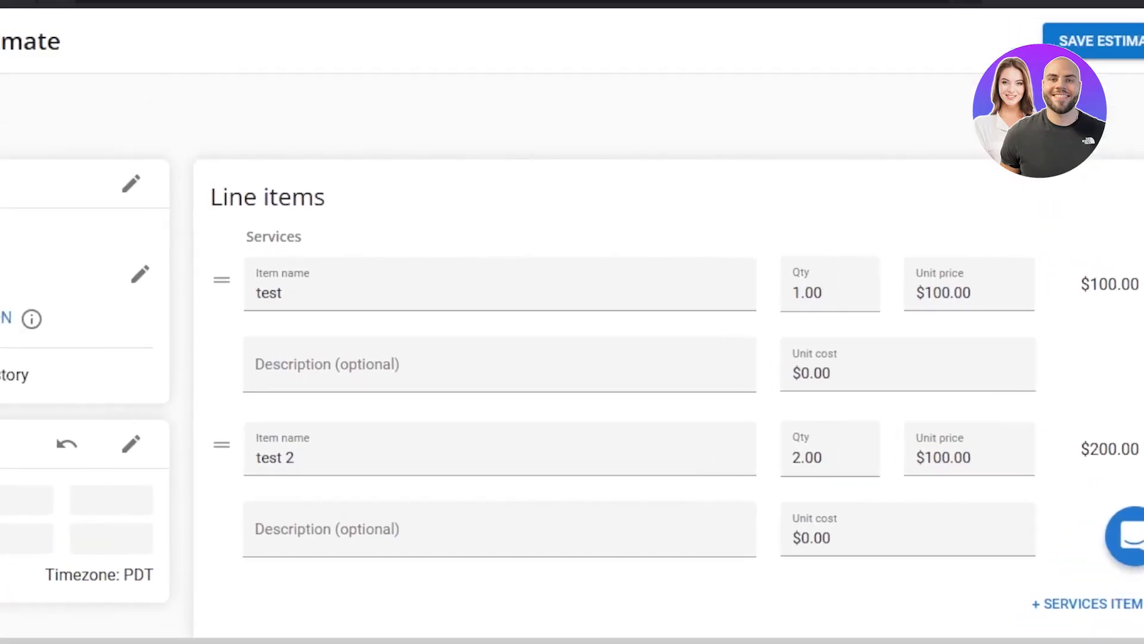
{"action": "left_click", "coordinate": [275, 448]}
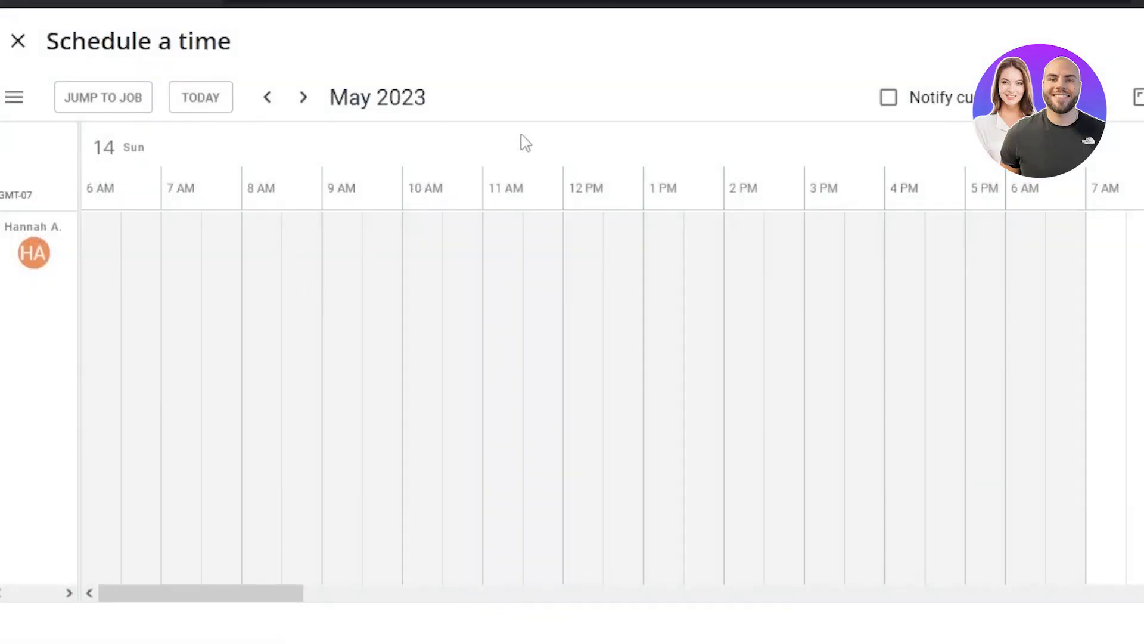
{"action": "left_click", "coordinate": [18, 42]}
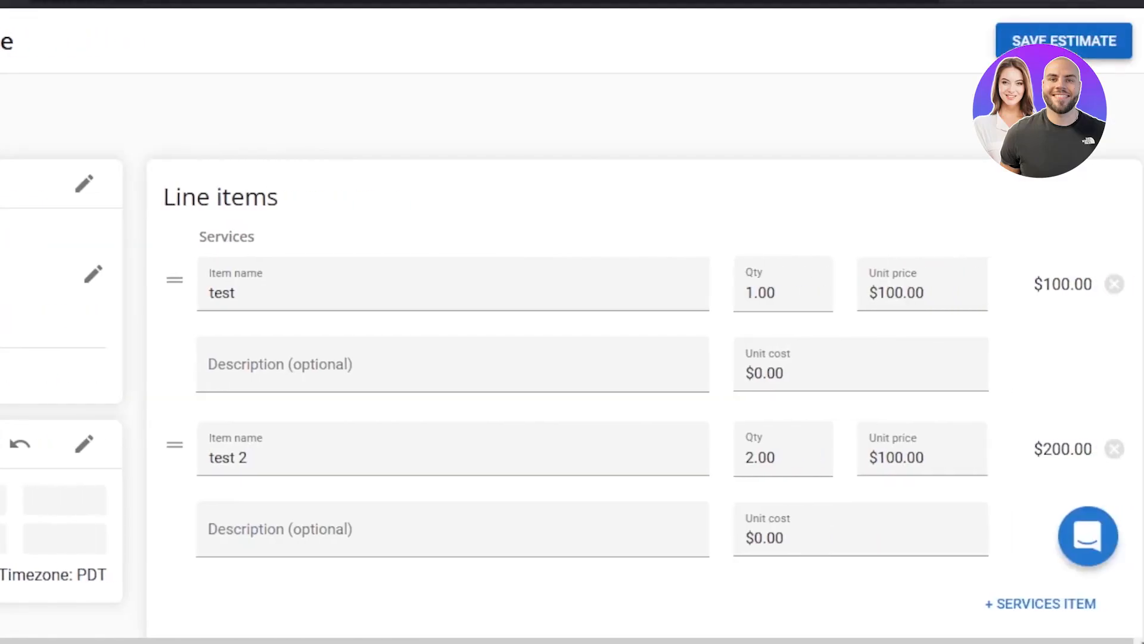
{"action": "left_click", "coordinate": [1063, 41]}
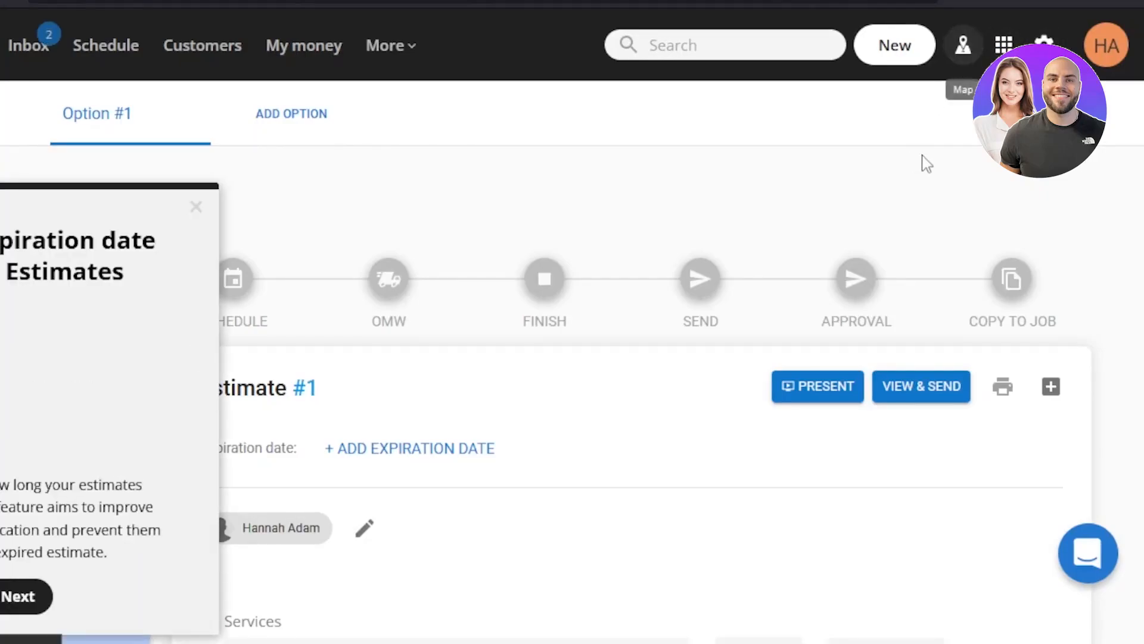
{"action": "left_click", "coordinate": [965, 53]}
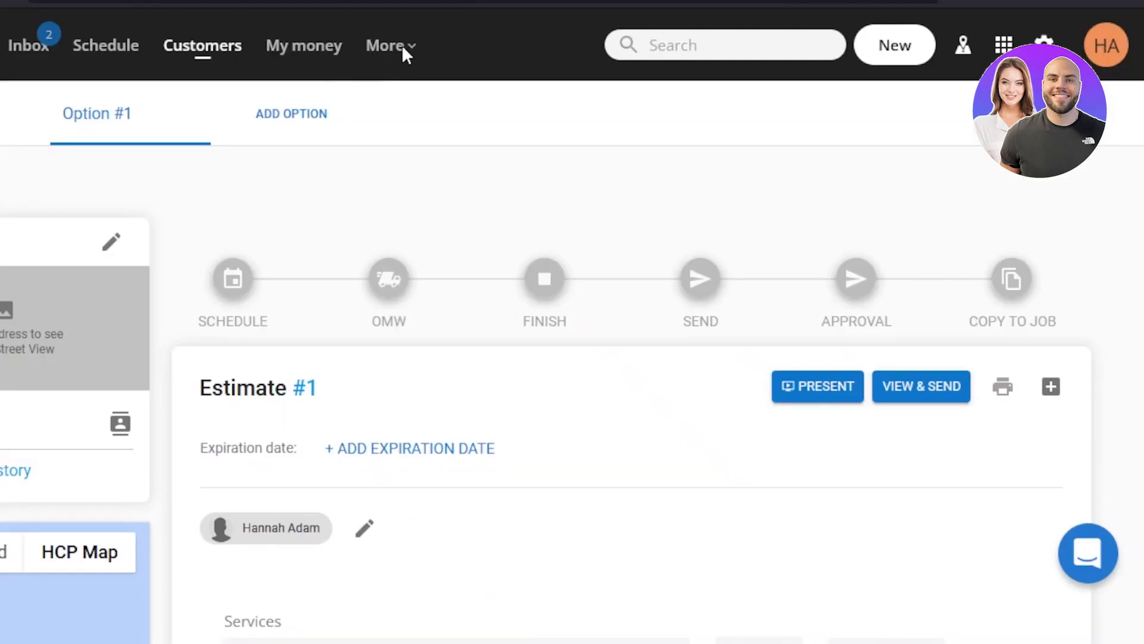
{"action": "left_click", "coordinate": [403, 45]}
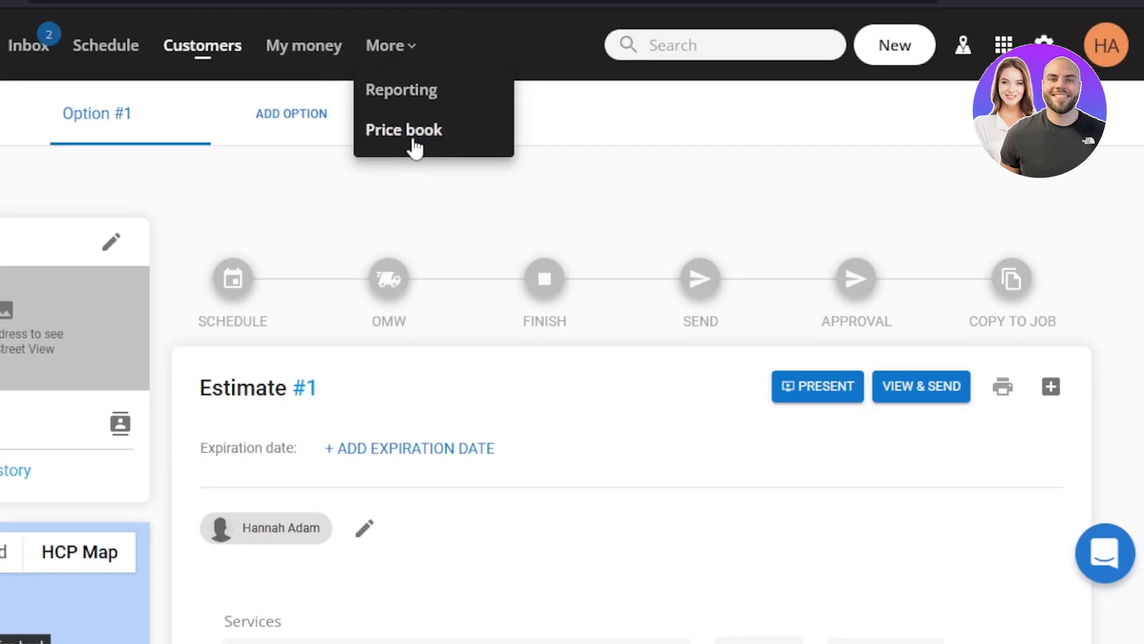
{"action": "scroll", "coordinate": [572, 394], "scroll_direction": "down", "scroll_amount": 15}
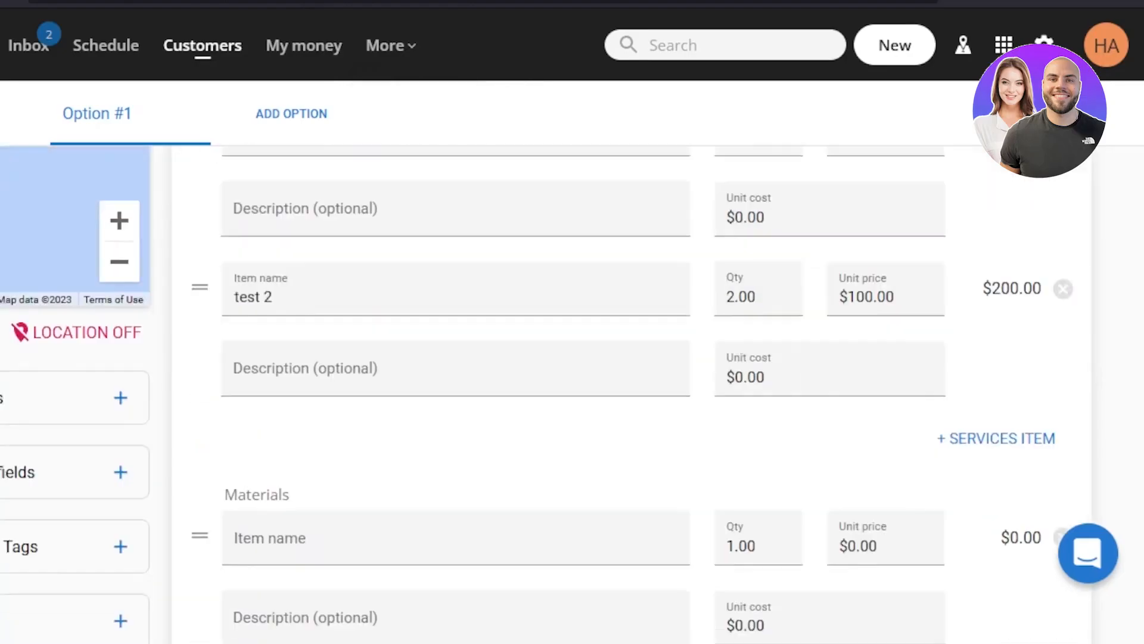
{"action": "scroll", "coordinate": [822, 181], "scroll_direction": "up", "scroll_amount": 15}
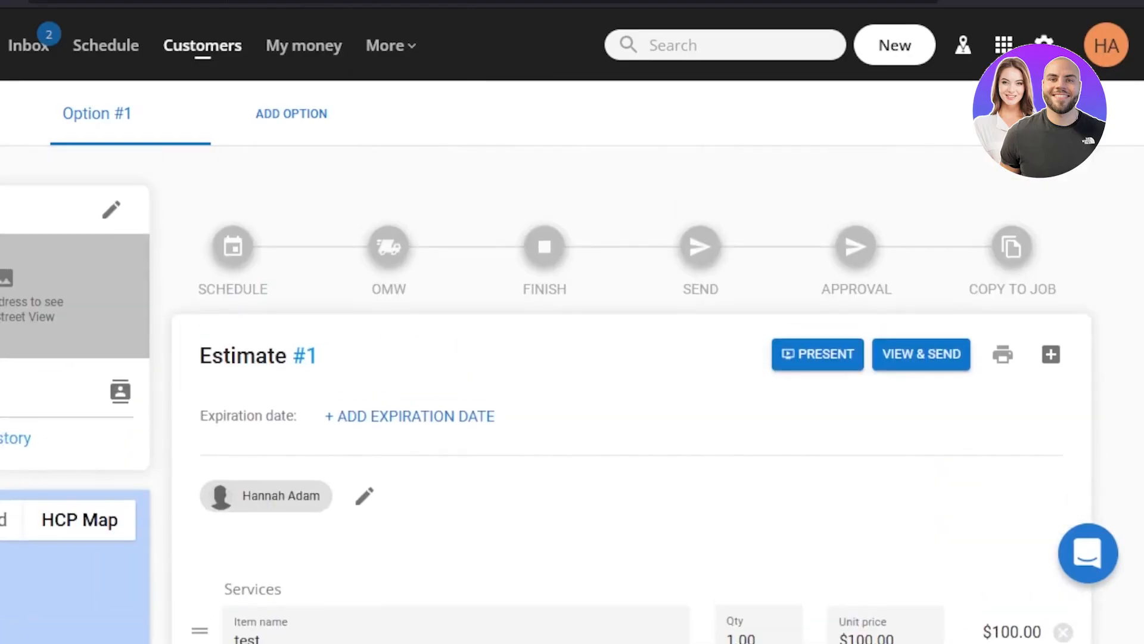